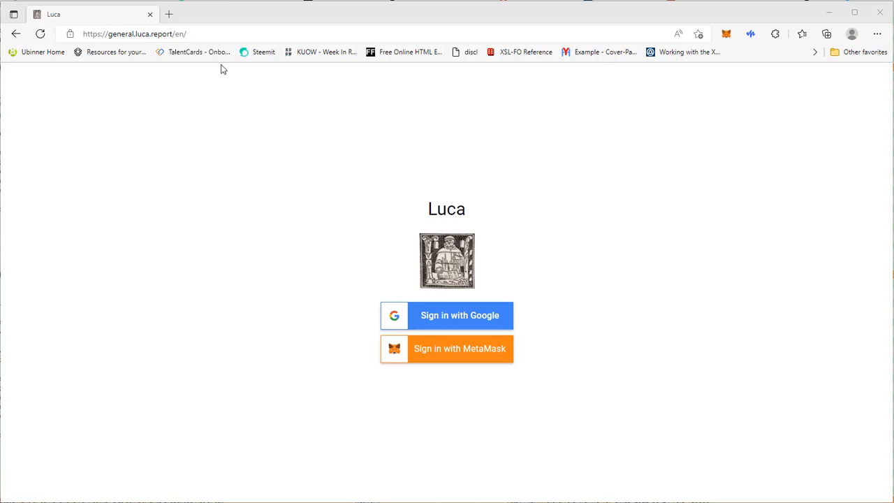
# Sign in to Luca with Google, choosing the first listed personal account.
pyautogui.click(214, 34)
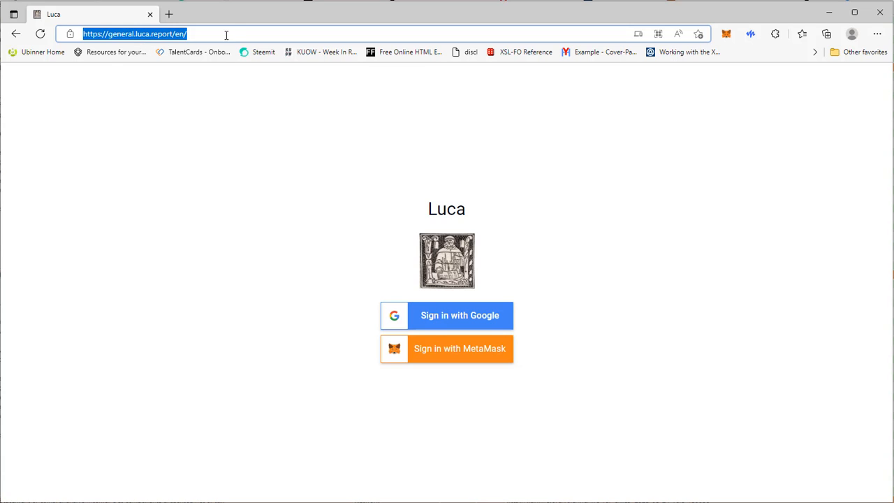
pyautogui.click(728, 229)
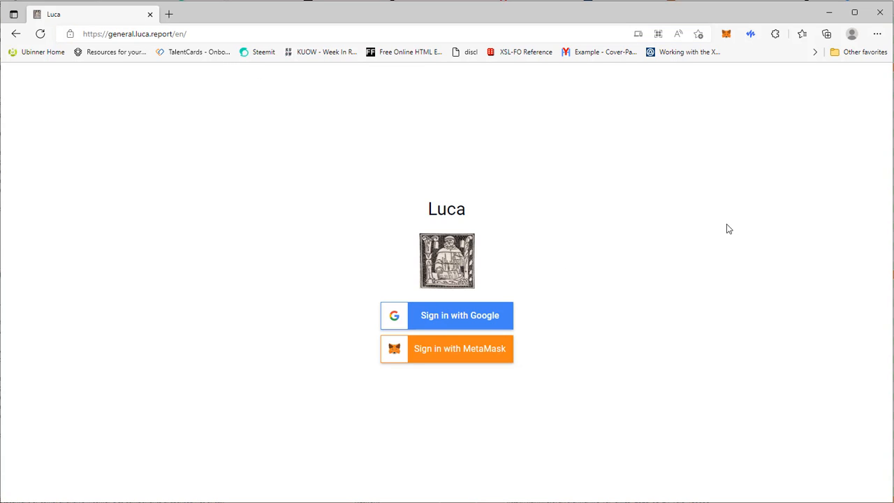
pyautogui.click(451, 319)
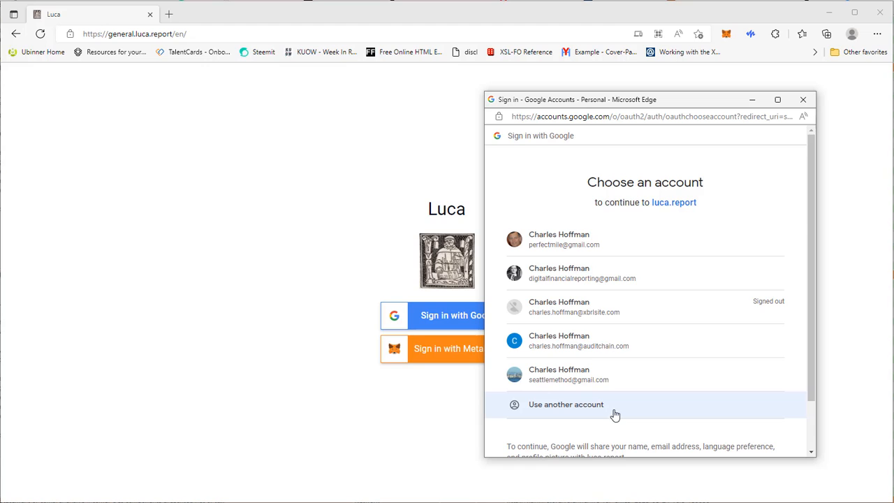
pyautogui.click(553, 242)
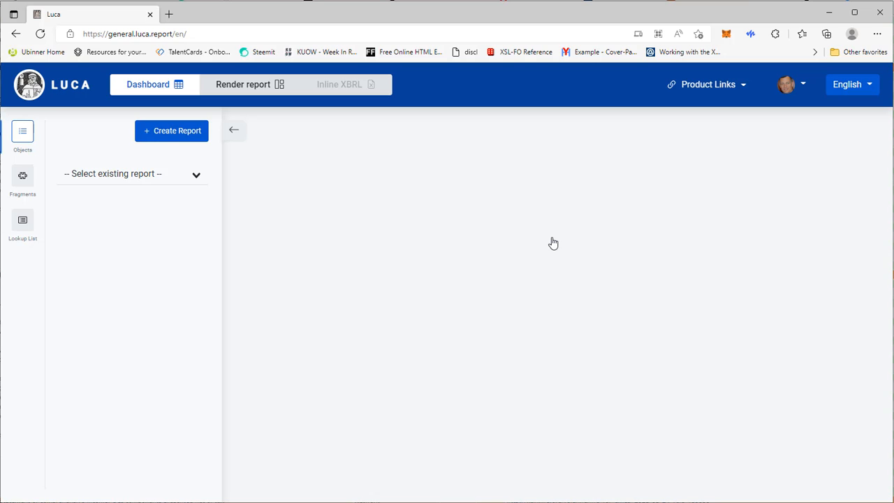
# Check the list of existing reports, and create a new report named Testing.
pyautogui.click(196, 175)
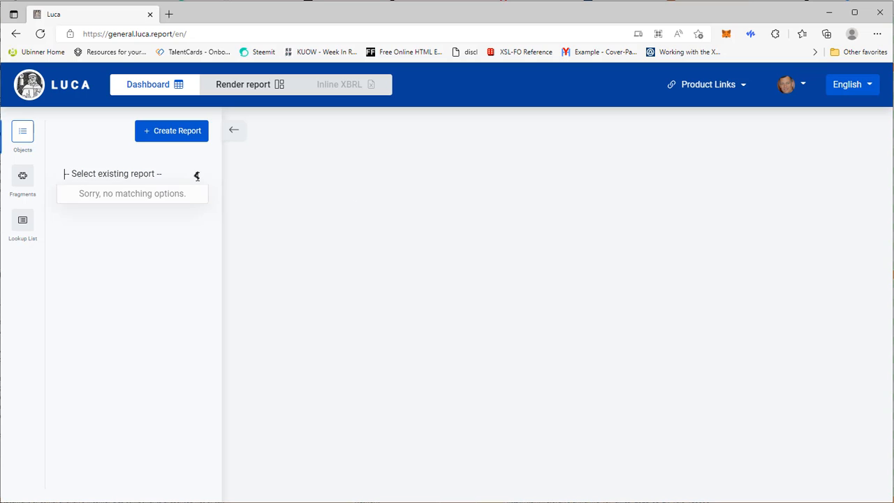
pyautogui.click(196, 176)
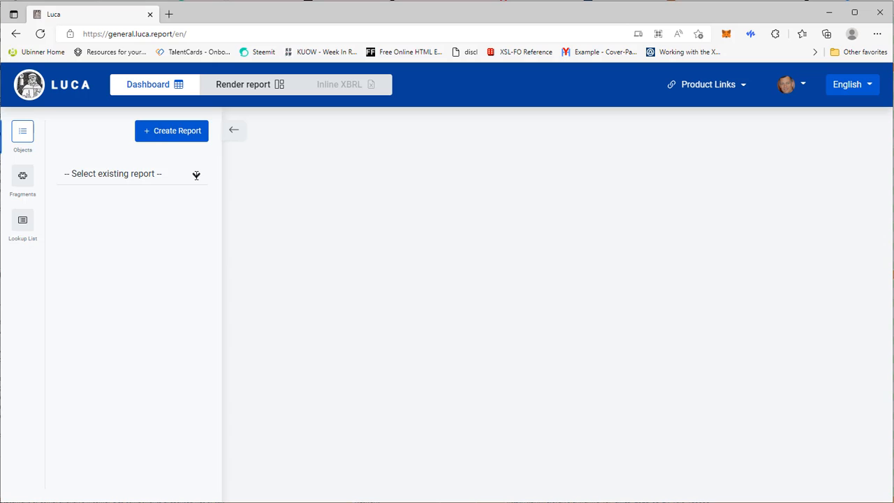
pyautogui.click(172, 132)
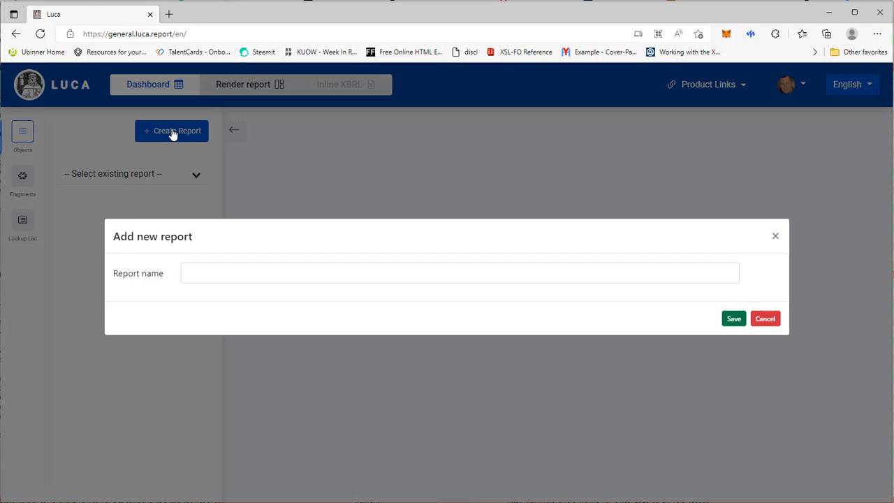
pyautogui.click(201, 282)
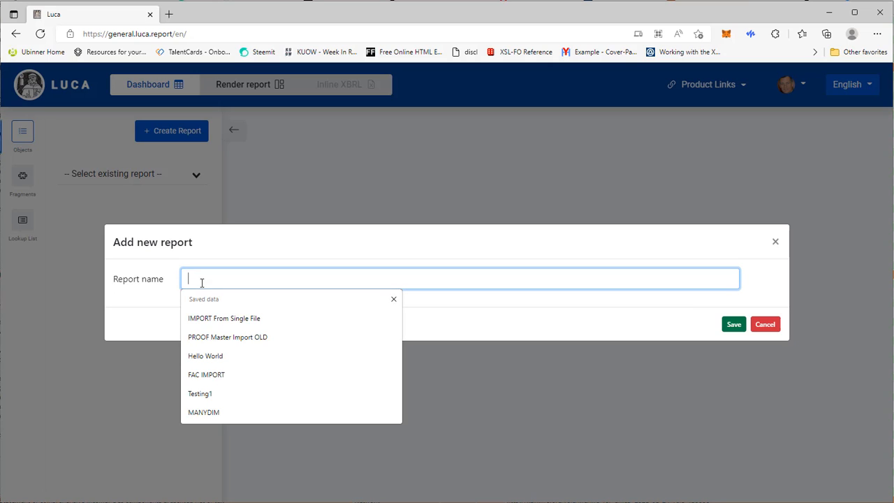
pyautogui.write('Test')
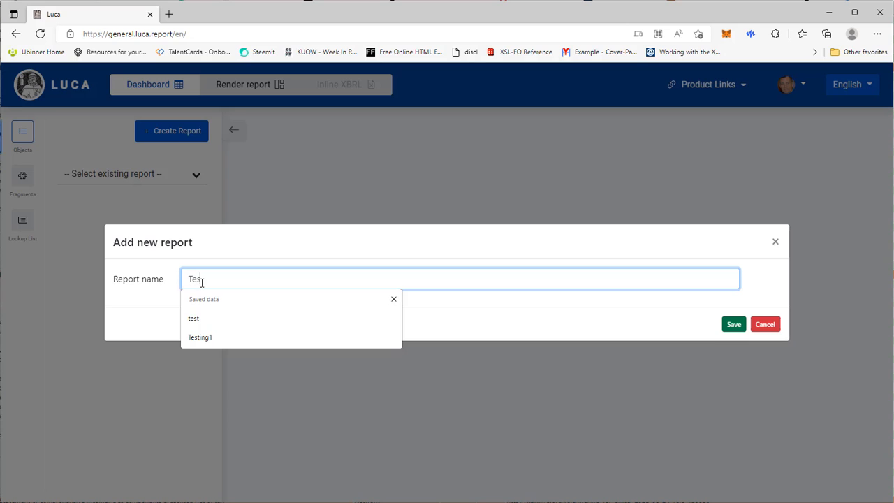
pyautogui.write('ing')
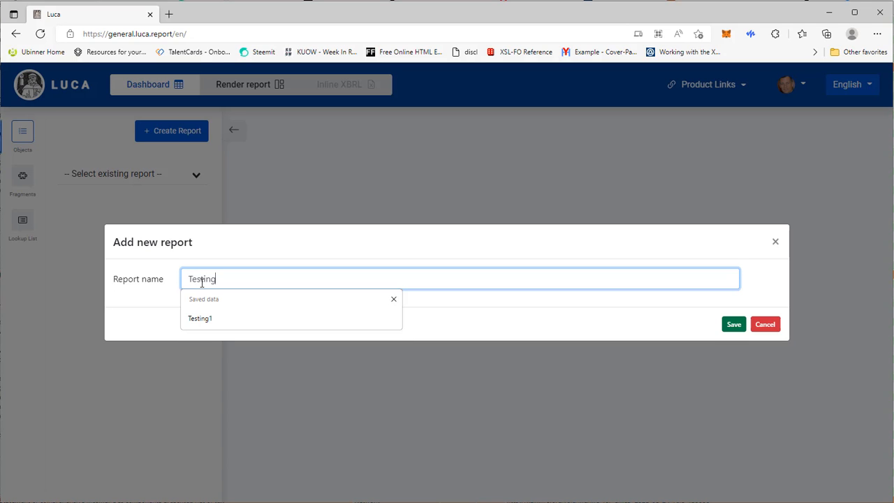
pyautogui.click(732, 326)
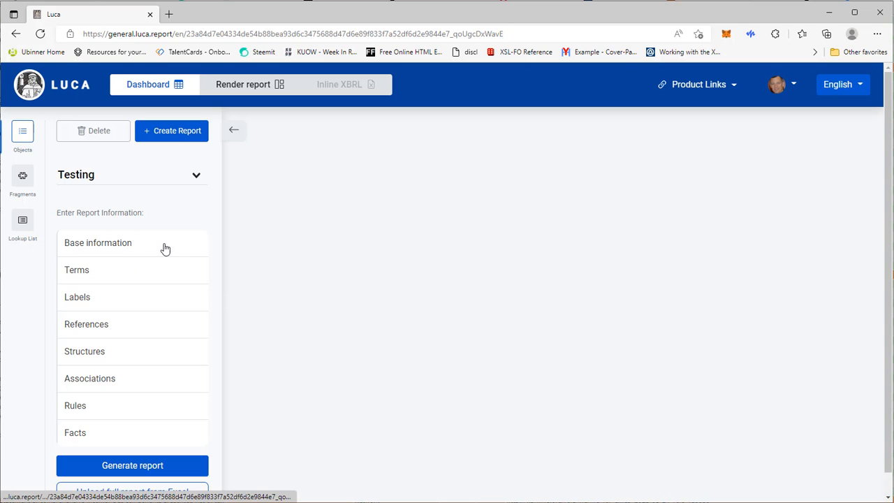
# Examine the Testing report's sections in order, from Base information, Terms, Labels and References through Structures, Associations, Rules and Facts.
pyautogui.click(92, 248)
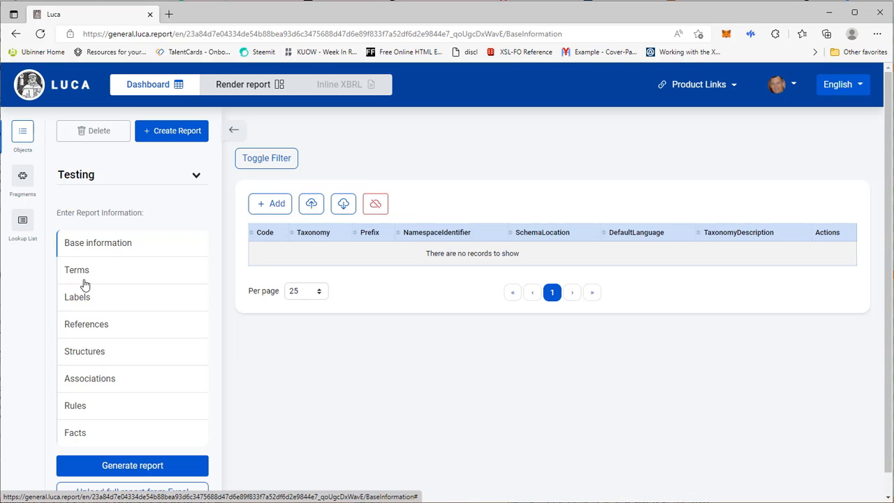
pyautogui.click(79, 278)
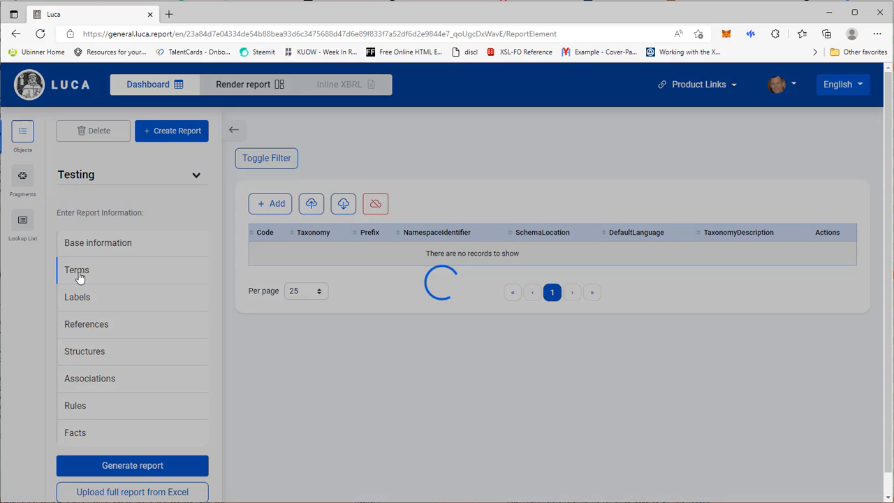
pyautogui.click(82, 303)
pyautogui.click(87, 322)
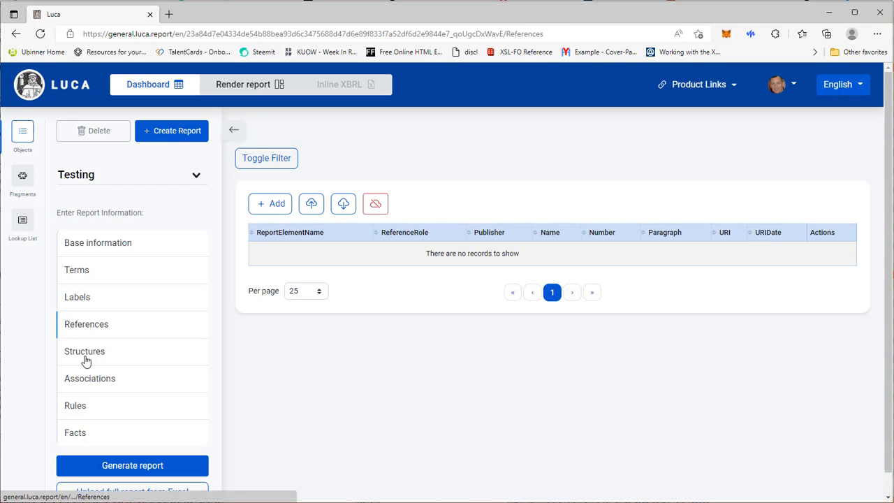
pyautogui.click(65, 354)
pyautogui.click(67, 378)
pyautogui.click(76, 411)
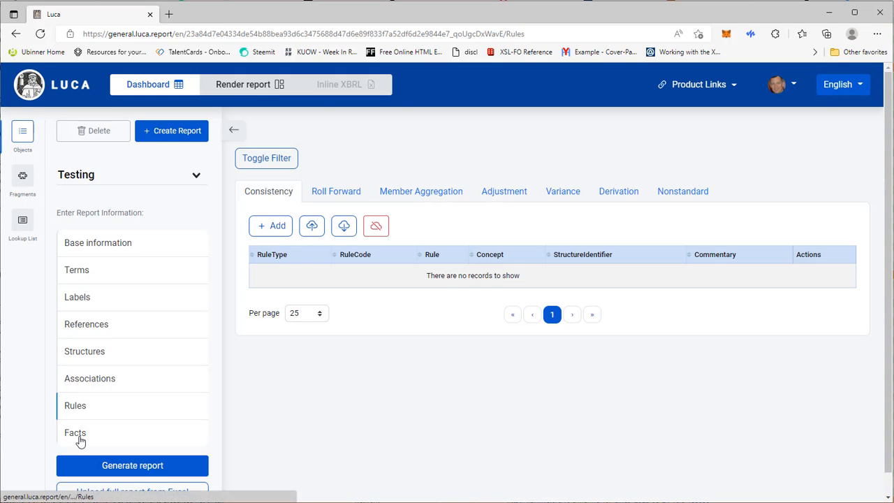
pyautogui.click(80, 436)
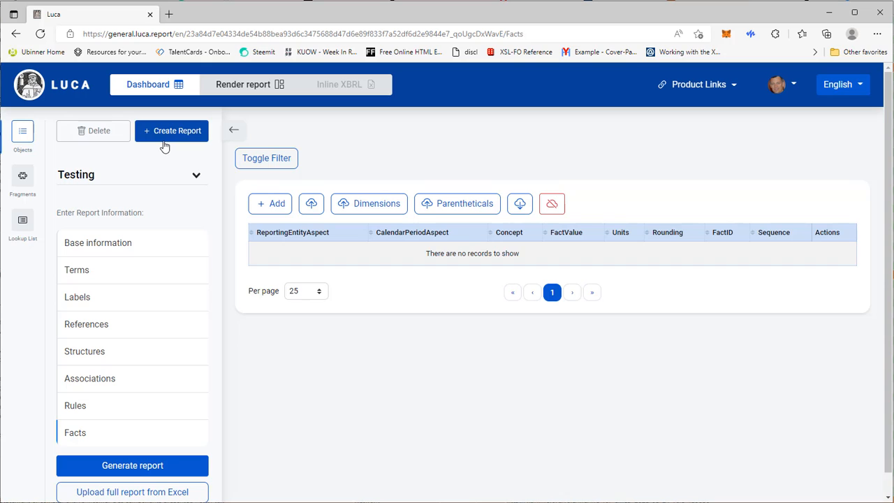
# Import the full report from the Excel file proof-seattlemethod-all-in-one-import-NEW.xlsx in the LucaReportCreator_GENERAL folder.
pyautogui.click(126, 495)
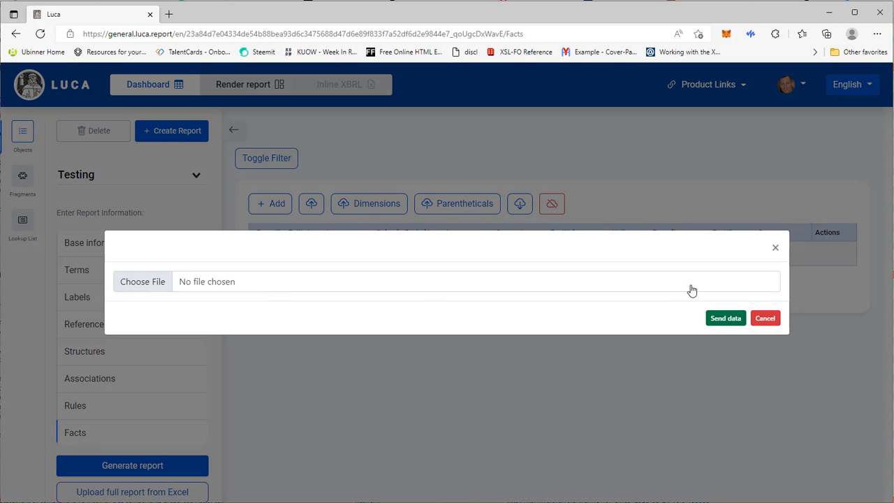
pyautogui.click(145, 281)
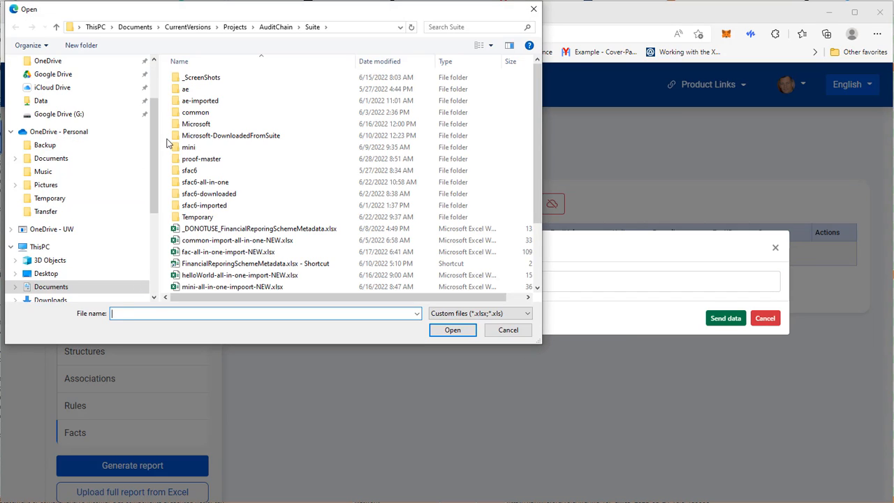
pyautogui.click(56, 27)
pyautogui.click(56, 27)
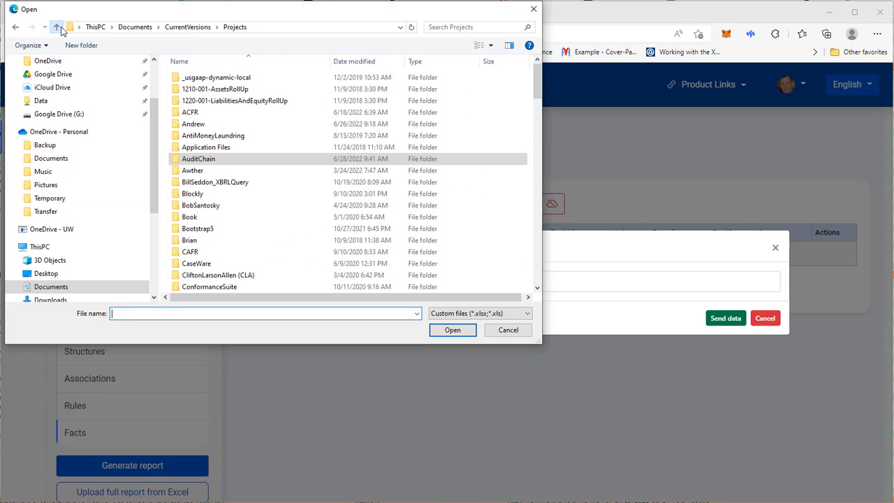
pyautogui.click(59, 28)
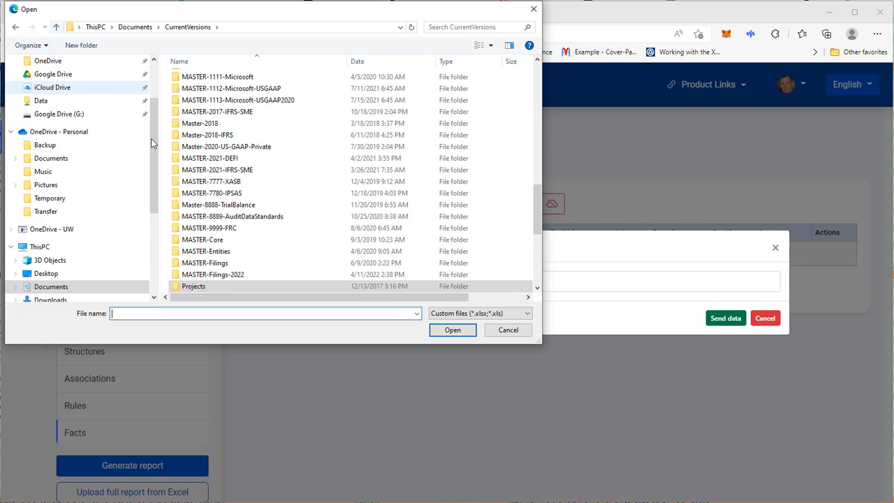
pyautogui.doubleClick(193, 286)
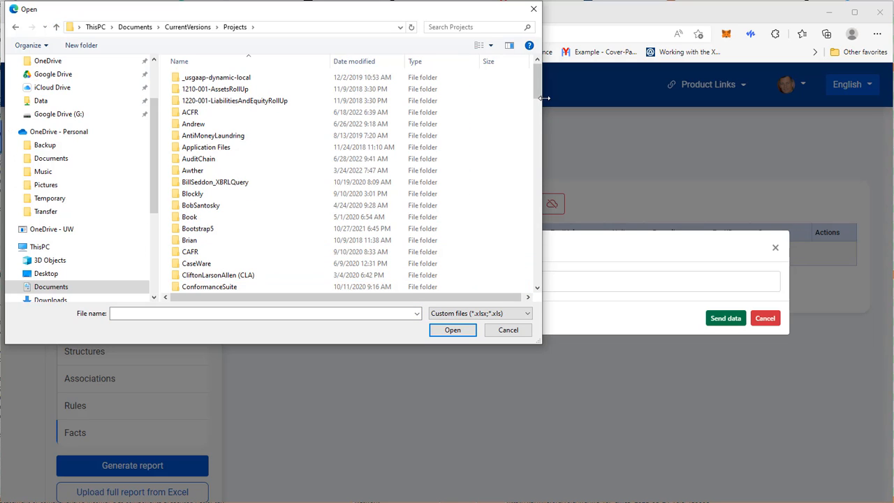
pyautogui.moveTo(537, 94); pyautogui.dragTo(539, 288)
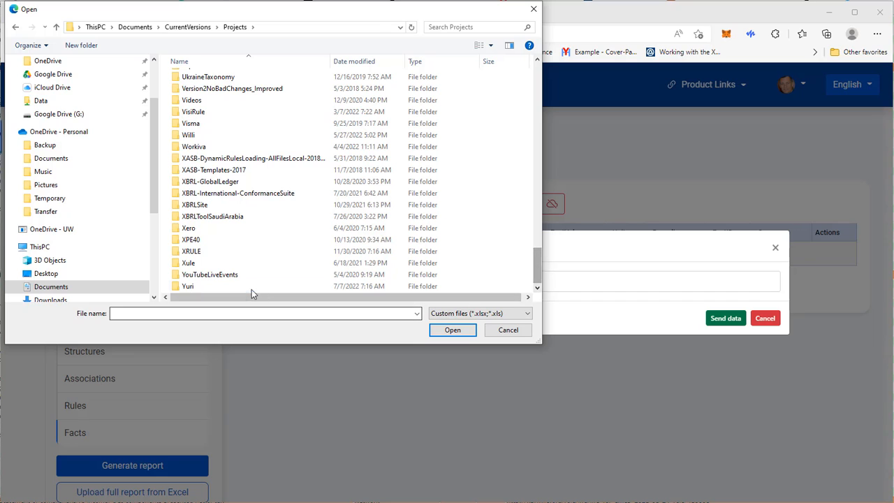
pyautogui.doubleClick(189, 286)
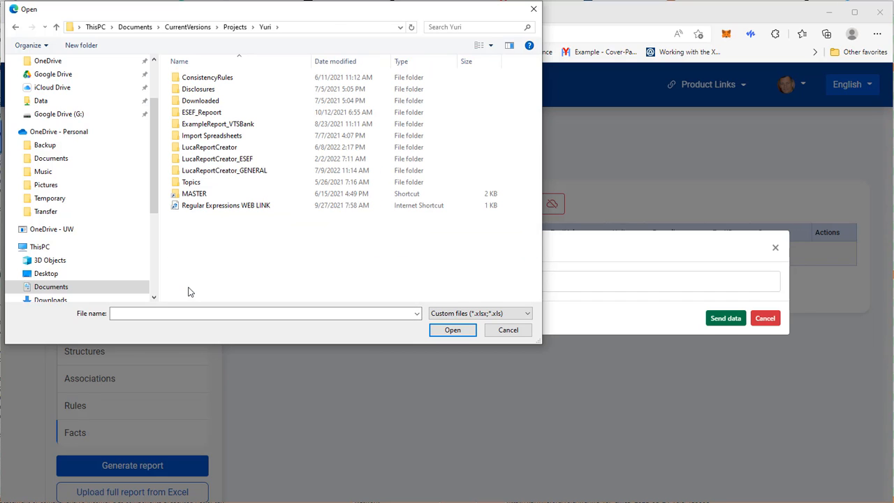
pyautogui.doubleClick(228, 169)
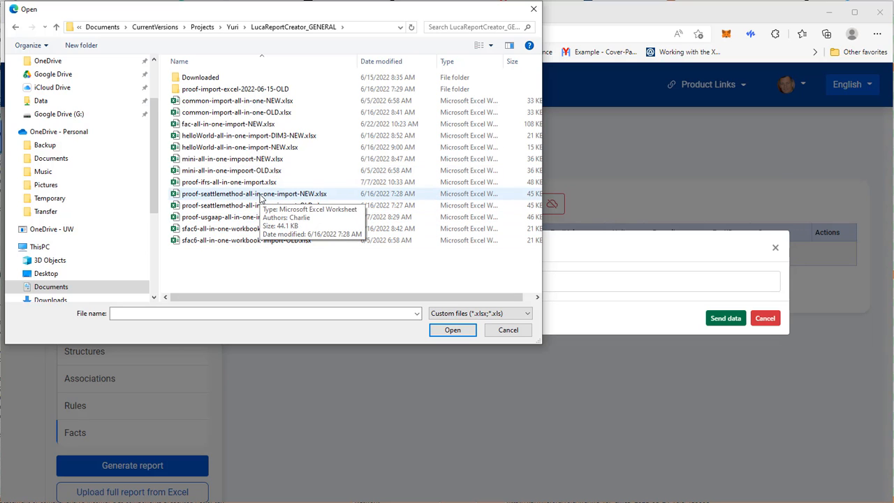
pyautogui.doubleClick(260, 196)
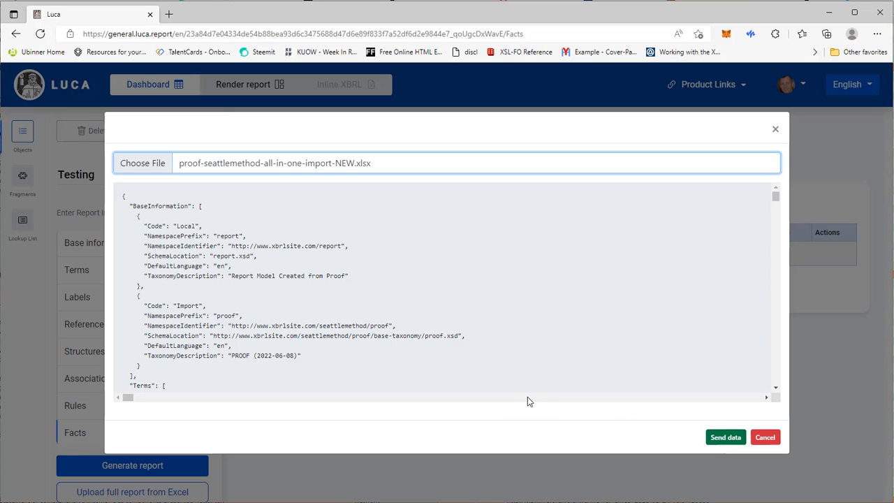
pyautogui.click(724, 438)
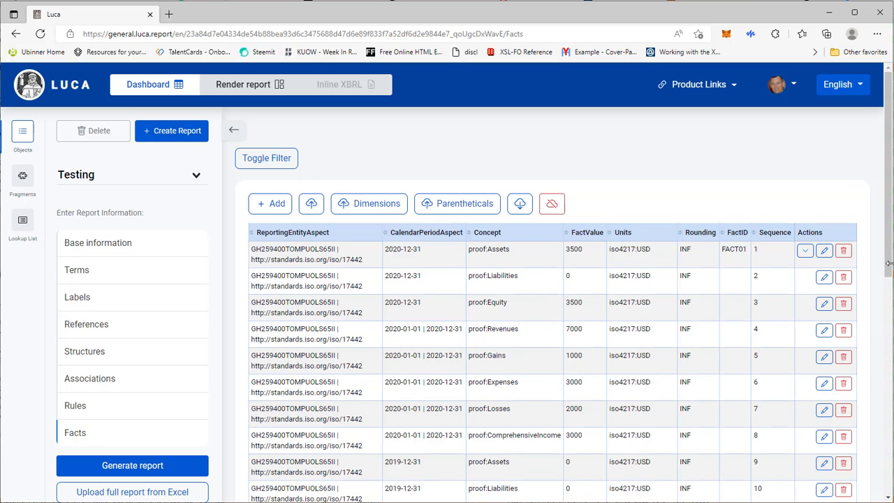
# Look over the imported facts, render the Testing report and read through its statements.
pyautogui.moveTo(888, 263)
pyautogui.mouseDown()
pyautogui.moveTo(888, 468)
pyautogui.moveTo(888, 263)
pyautogui.mouseUp()
pyautogui.click(239, 89)
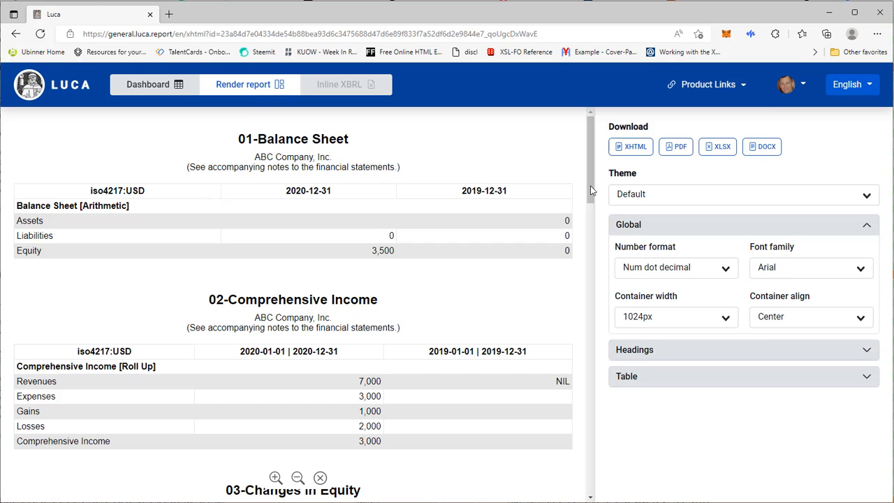
pyautogui.moveTo(590, 190)
pyautogui.mouseDown()
pyautogui.moveTo(590, 246)
pyautogui.moveTo(594, 176)
pyautogui.mouseUp()
pyautogui.moveTo(594, 175); pyautogui.dragTo(592, 202)
# Generate the Testing report from the dashboard and check its Consistency, Arelle and Model Structure validation results.
pyautogui.click(143, 87)
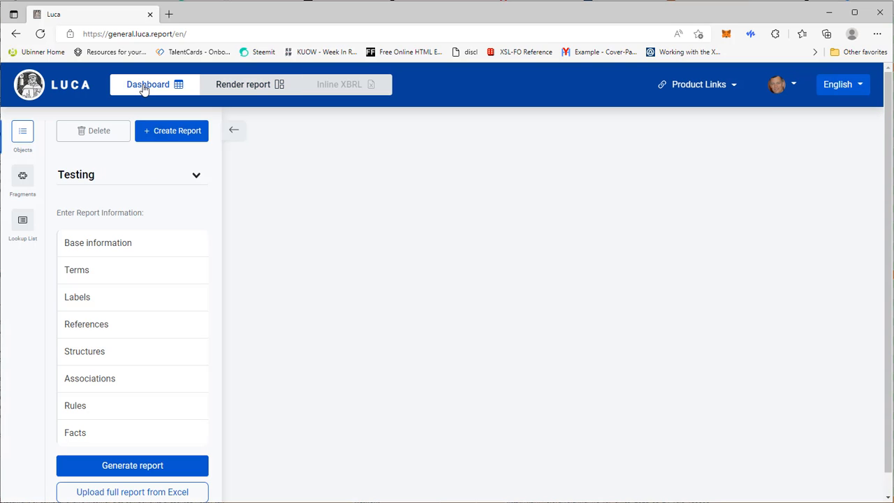
pyautogui.click(128, 467)
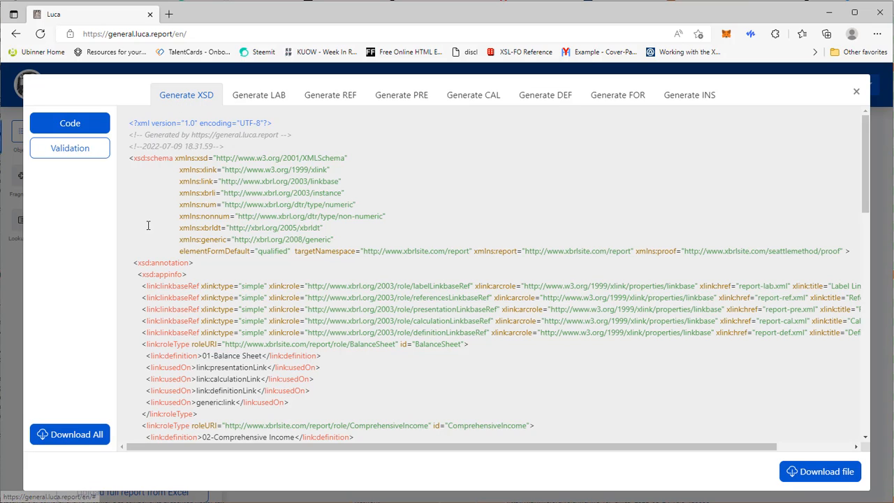
pyautogui.click(71, 150)
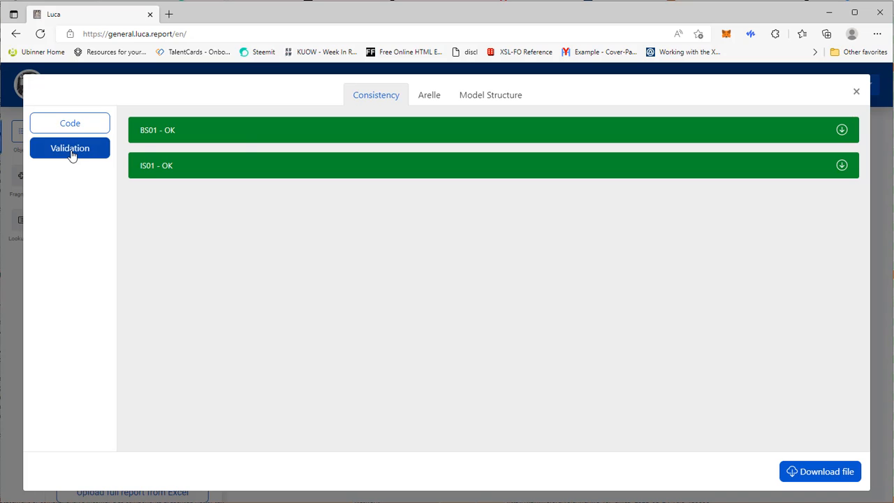
pyautogui.click(431, 96)
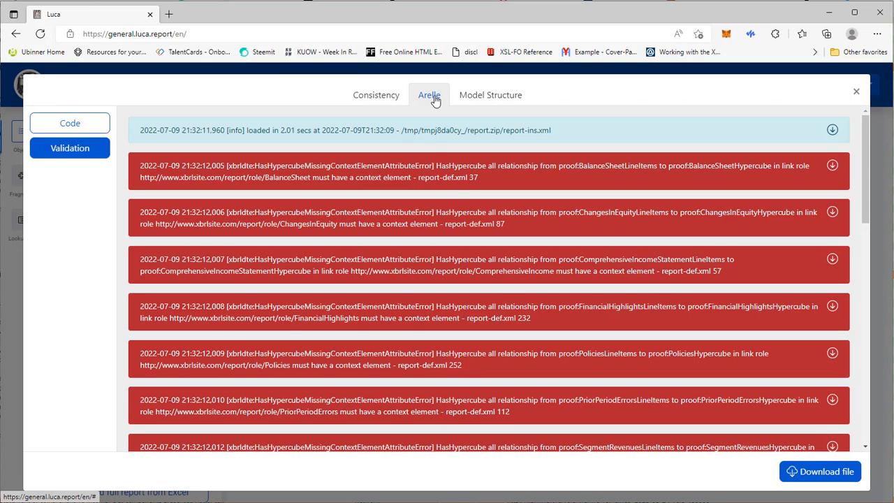
pyautogui.click(505, 100)
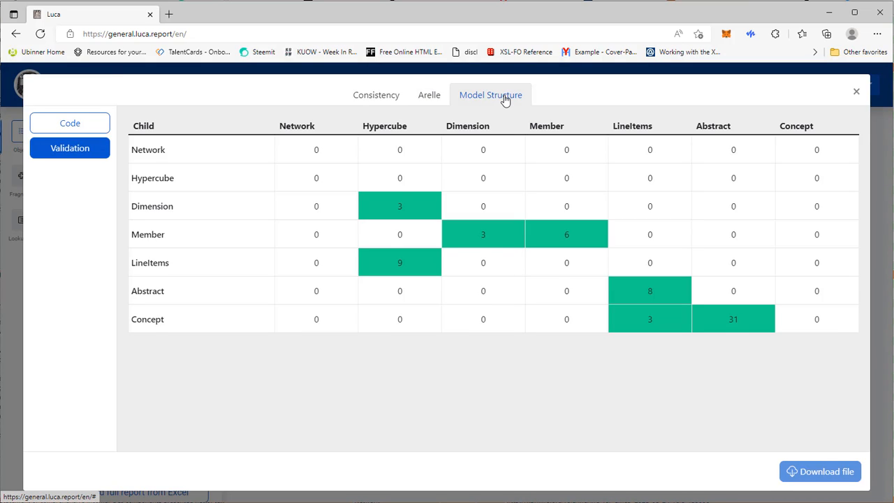
# Return to the generated code, download all report files as a zip archive and show it in its folder.
pyautogui.click(63, 124)
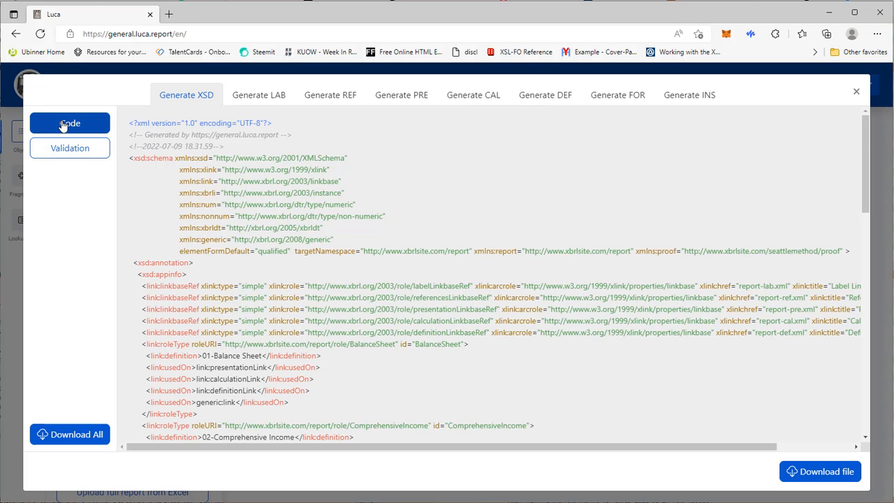
pyautogui.click(72, 437)
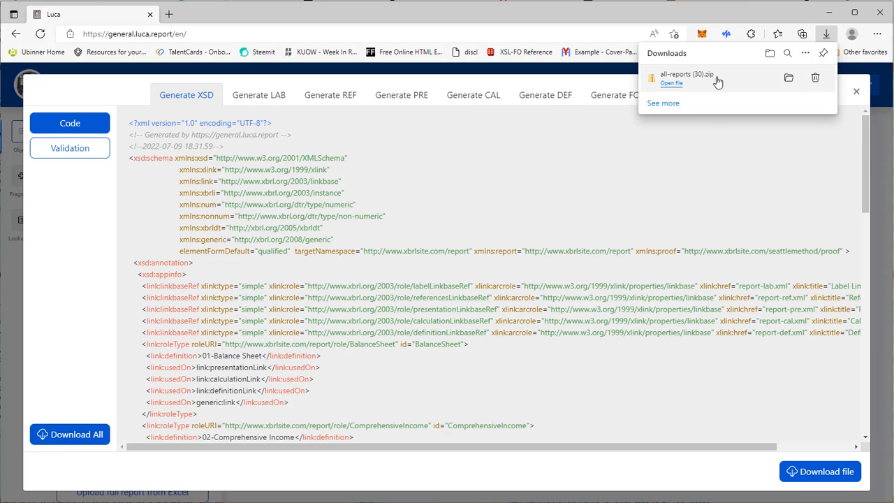
pyautogui.click(790, 79)
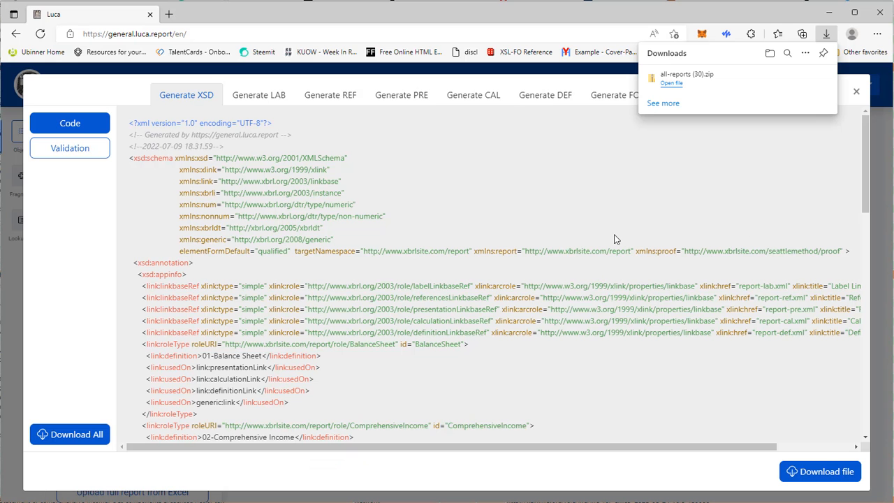
# Close the generated code and examine the 01-Balance Sheet fragment's rendering, model structure, fact table, business rules, validation results and elements.
pyautogui.click(757, 13)
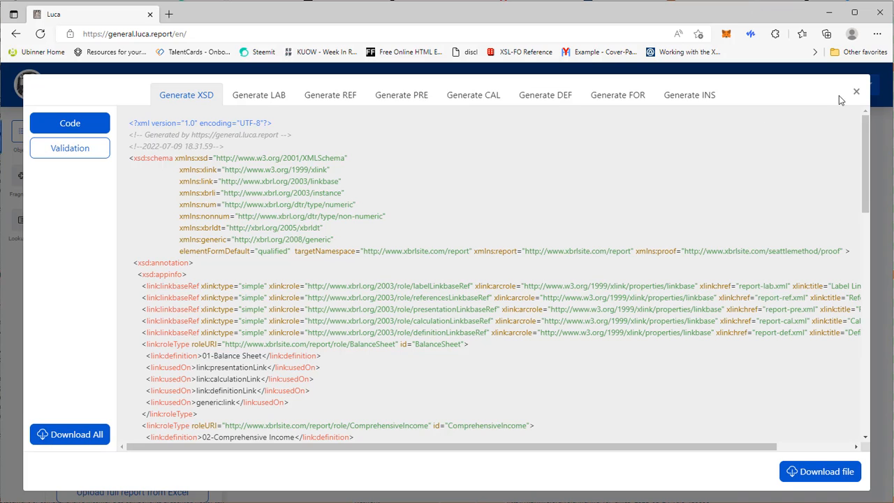
pyautogui.click(856, 93)
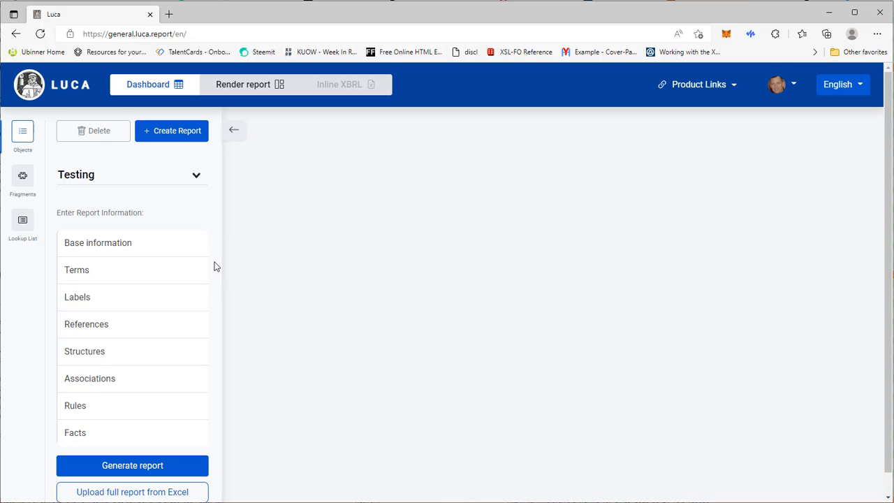
pyautogui.click(22, 181)
pyautogui.click(99, 222)
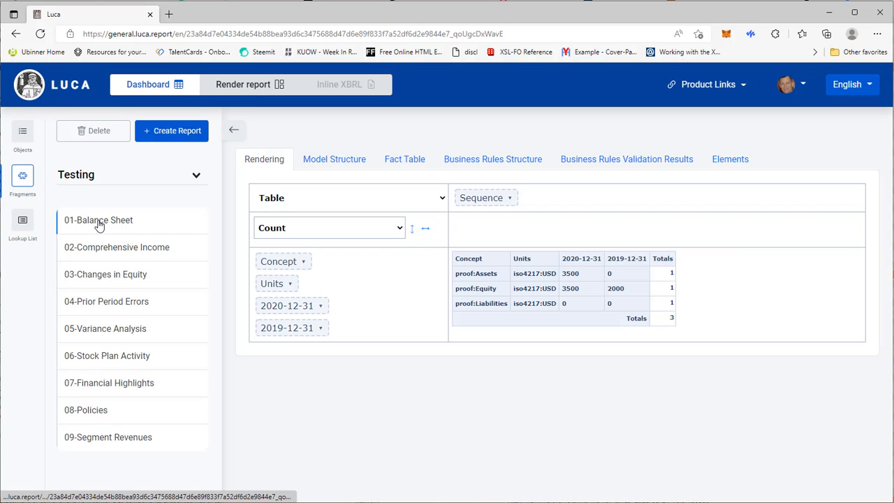
pyautogui.click(341, 164)
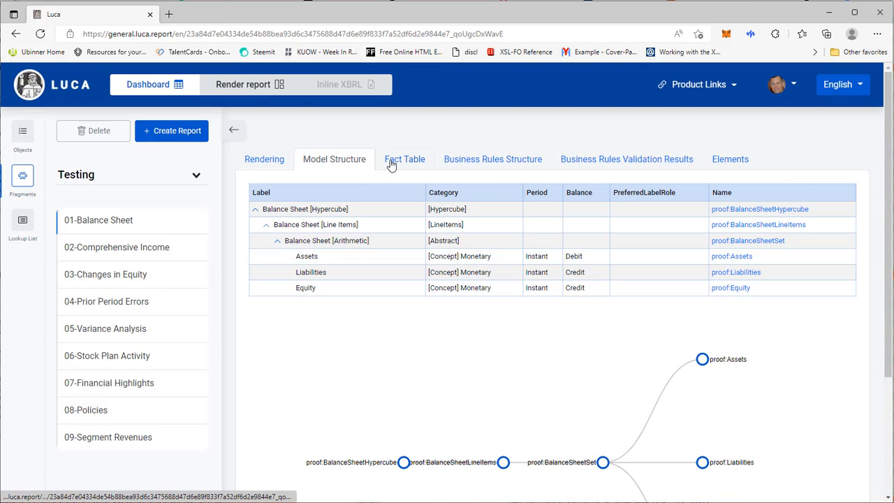
pyautogui.click(407, 163)
pyautogui.click(481, 165)
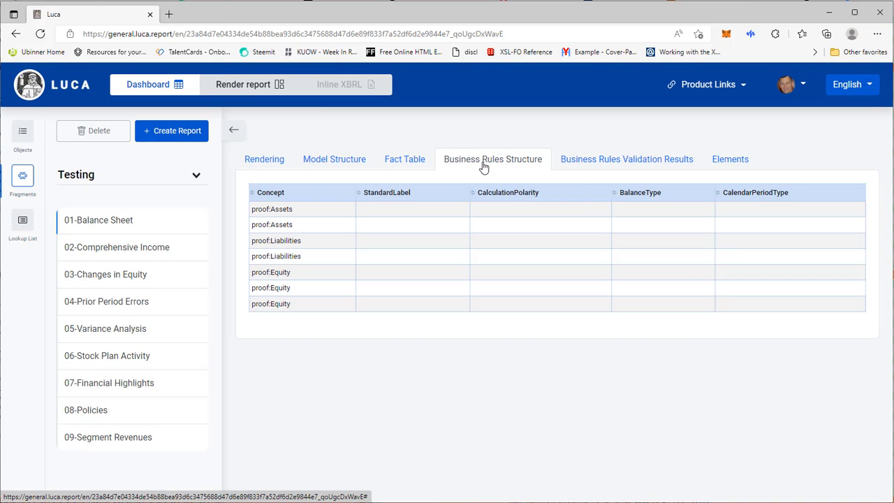
pyautogui.click(593, 166)
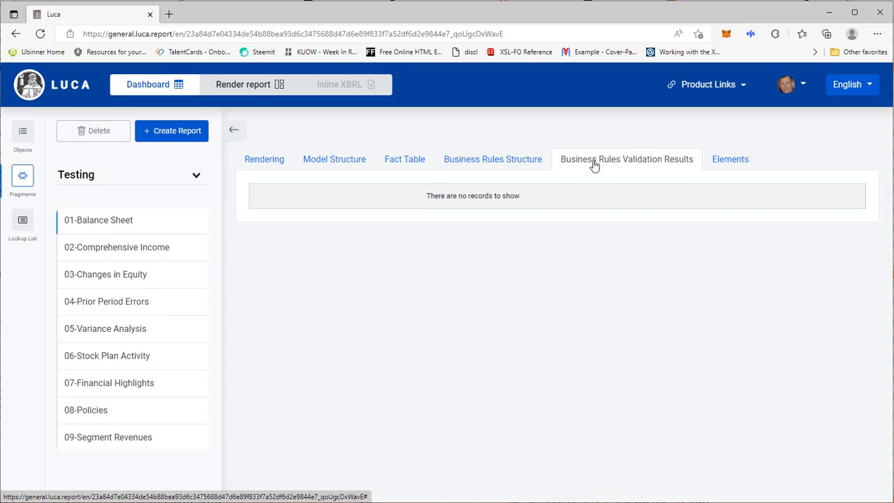
pyautogui.click(732, 162)
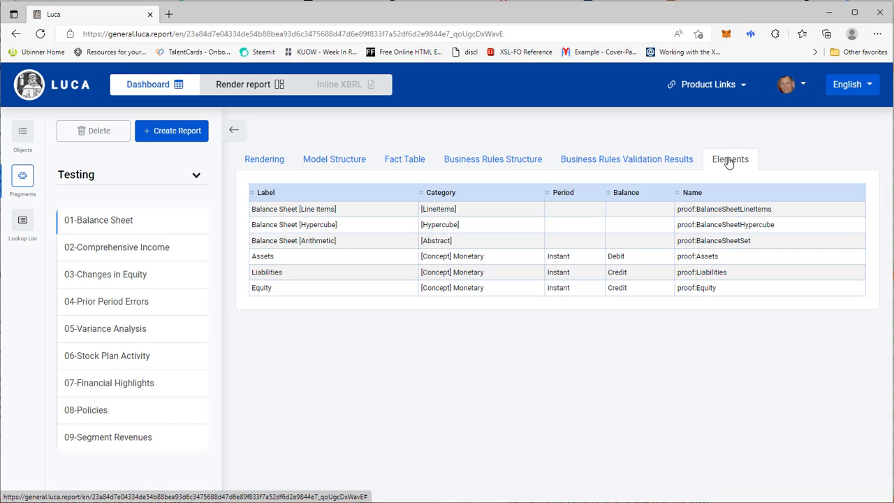
pyautogui.click(271, 165)
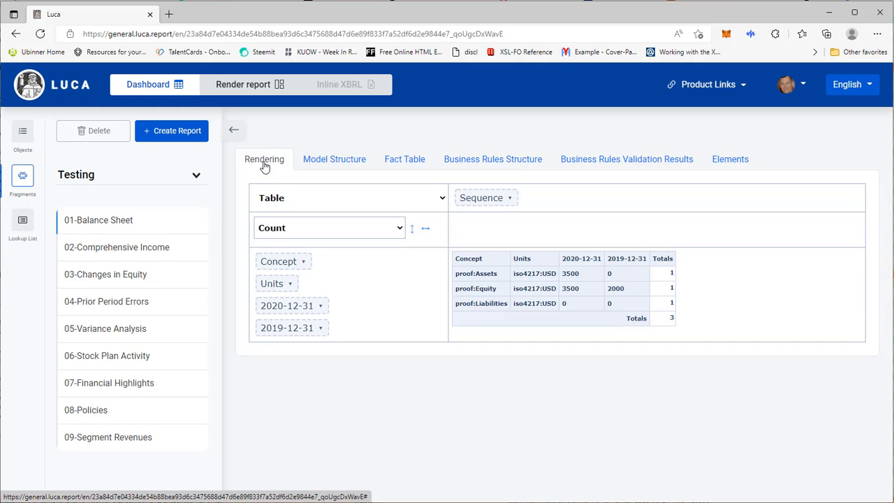
# Look through the lookup lists for reporting schemes, data types and languages.
pyautogui.click(22, 224)
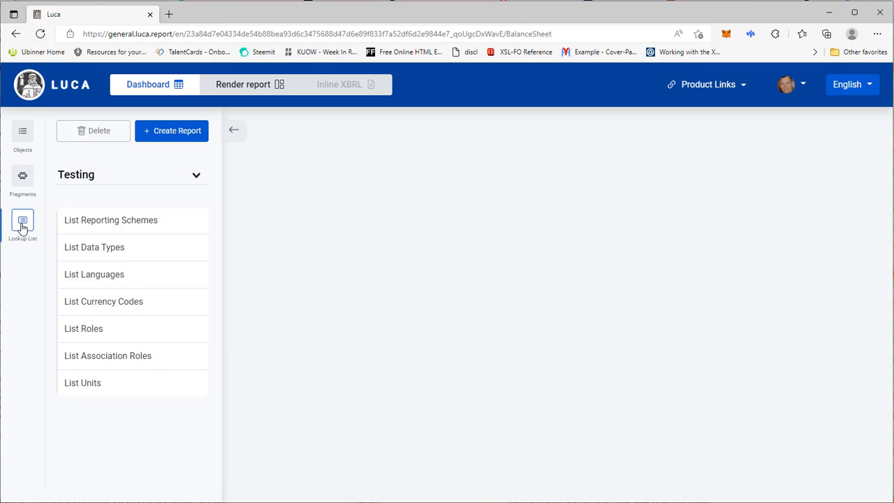
pyautogui.click(95, 222)
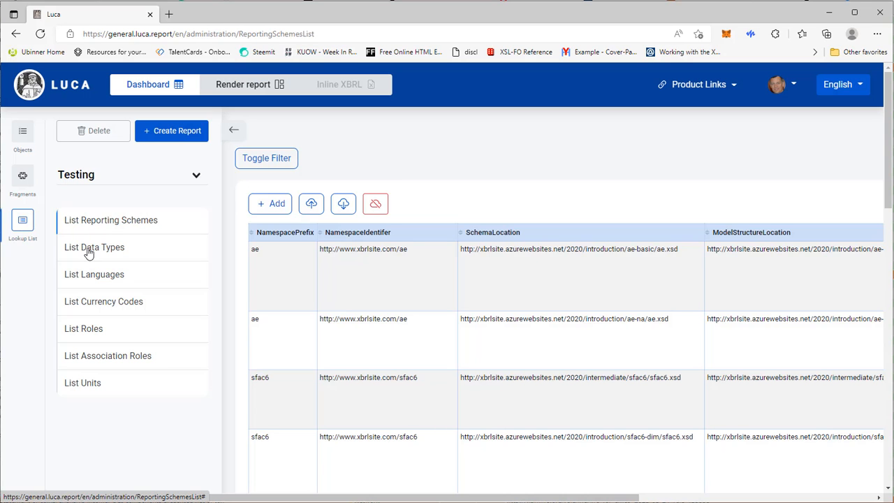
pyautogui.click(90, 252)
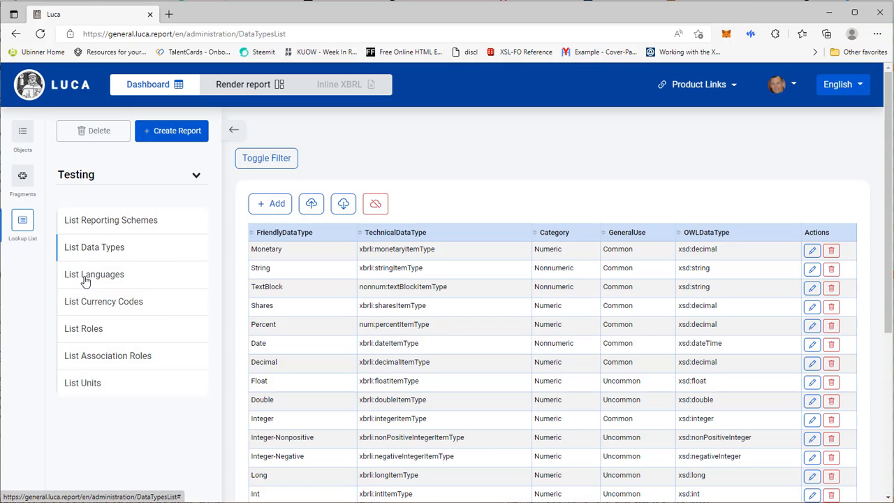
pyautogui.click(84, 279)
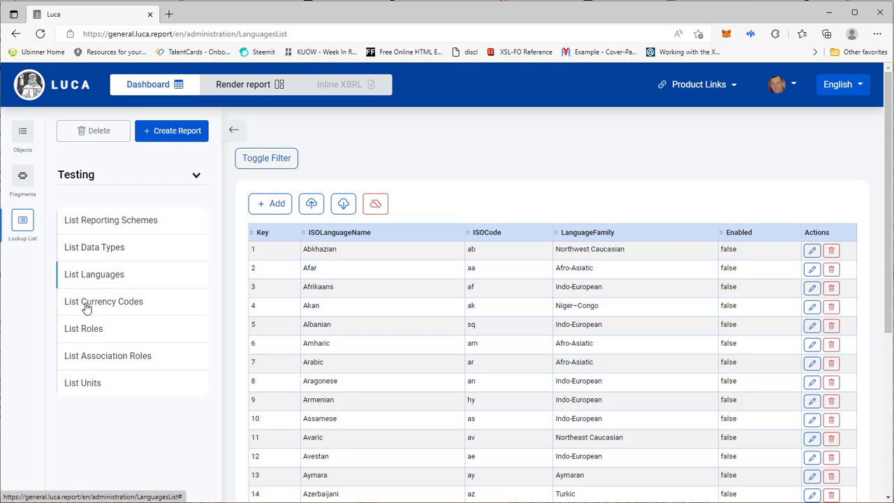
# Return to the report objects and create a new report named Accounting Equation.
pyautogui.click(25, 137)
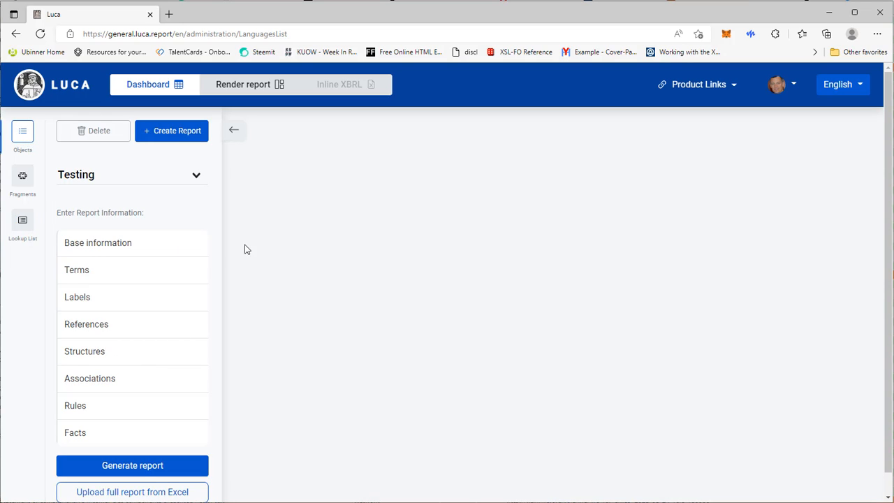
pyautogui.click(188, 134)
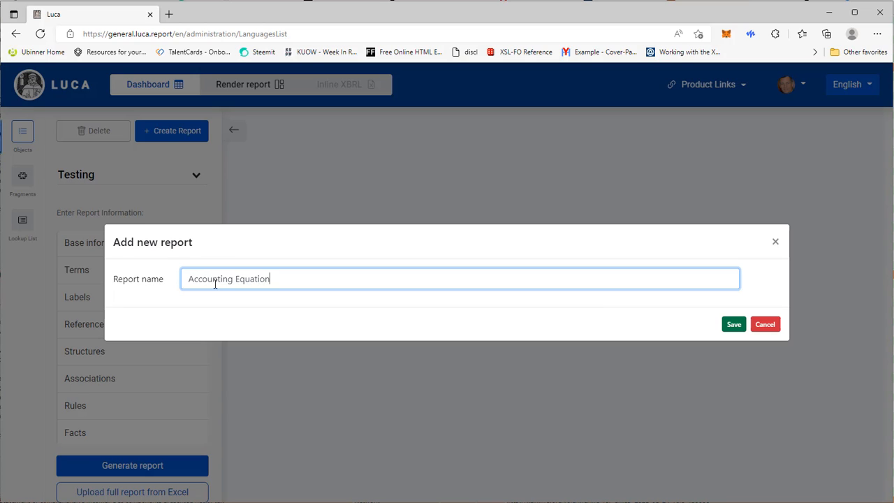
pyautogui.click(737, 330)
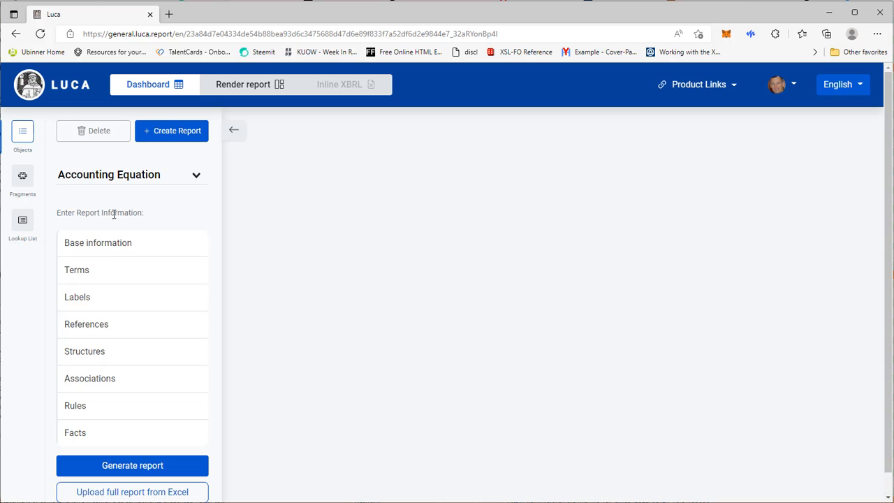
pyautogui.click(114, 244)
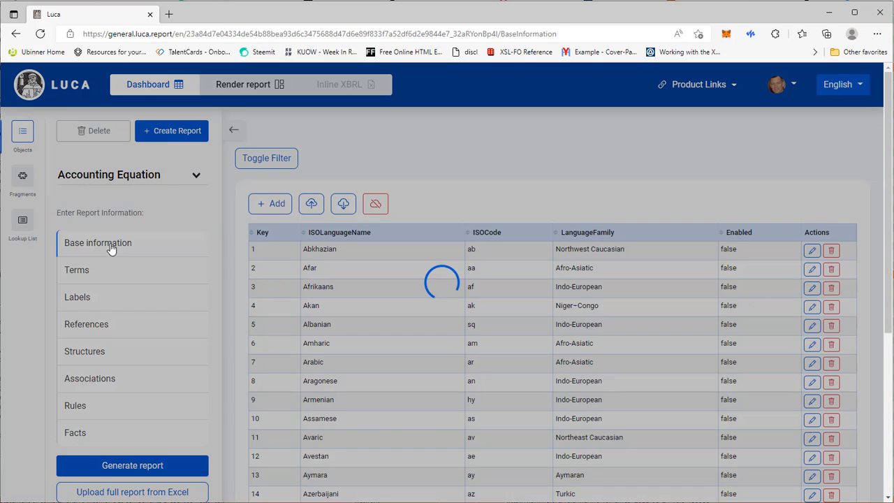
pyautogui.click(280, 204)
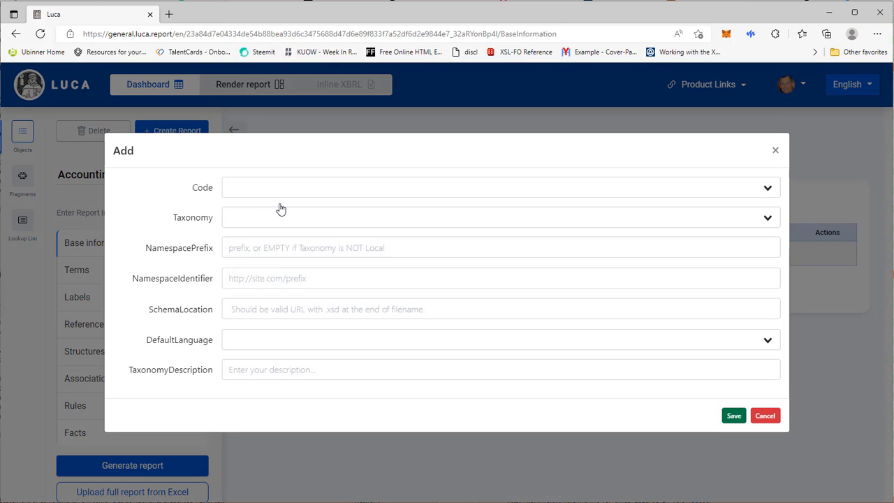
pyautogui.click(276, 183)
pyautogui.click(257, 212)
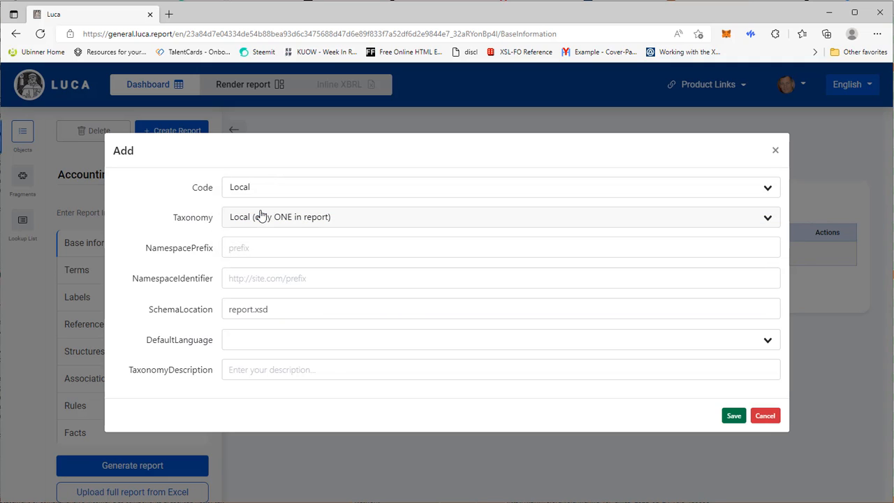
pyautogui.click(282, 251)
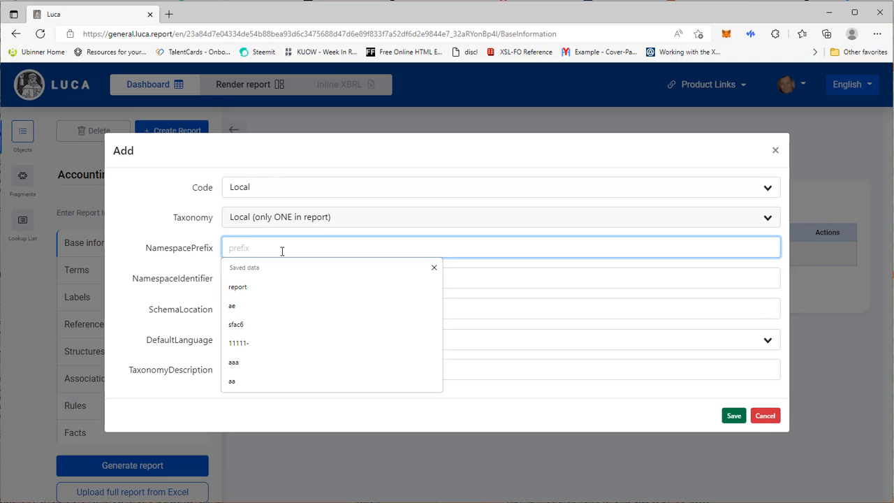
pyautogui.click(254, 288)
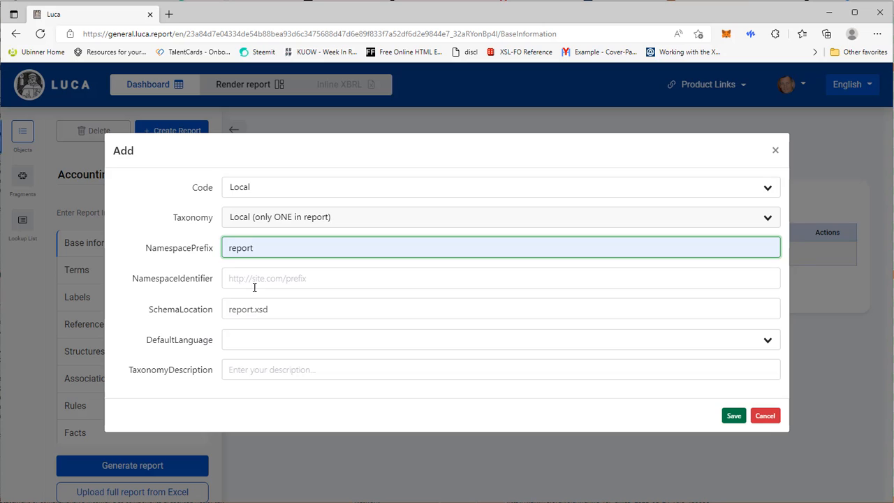
pyautogui.click(323, 280)
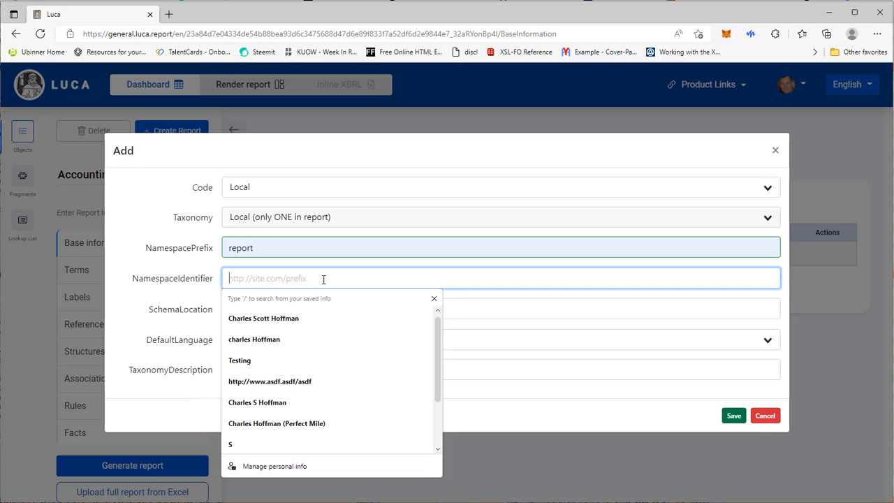
pyautogui.click(292, 381)
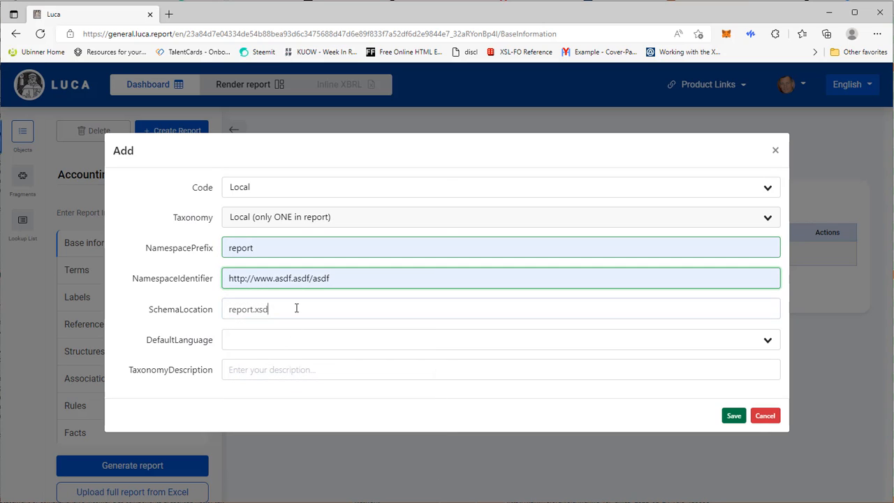
# Set the entry's default language to English and its taxonomy description to "Test.", and save the base information.
pyautogui.click(296, 308)
pyautogui.click(285, 343)
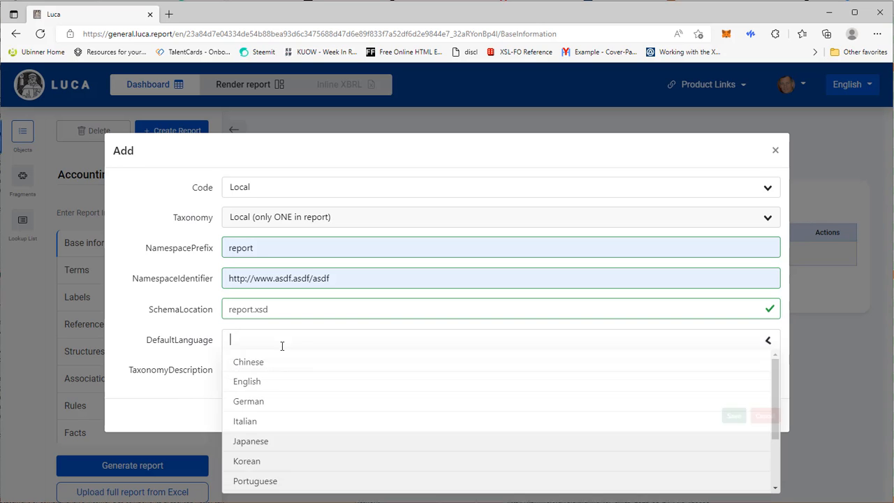
pyautogui.click(258, 384)
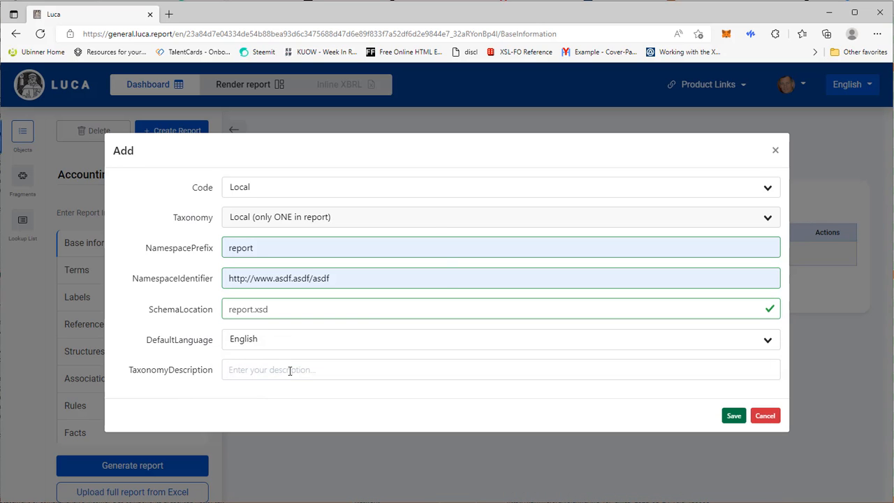
pyautogui.click(290, 371)
pyautogui.write('Test')
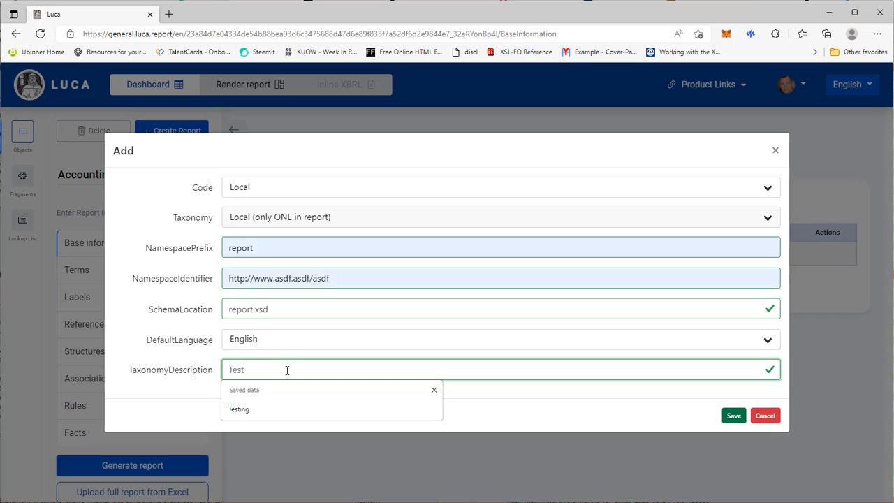
pyautogui.write('.')
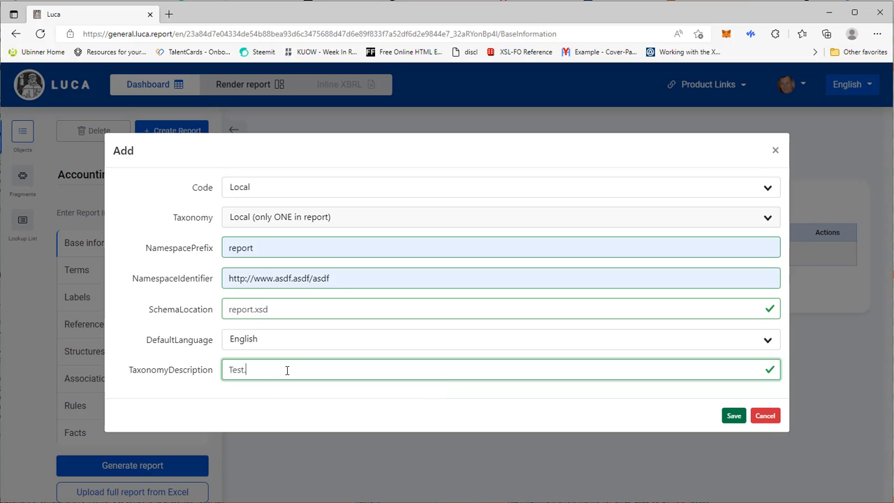
pyautogui.click(295, 411)
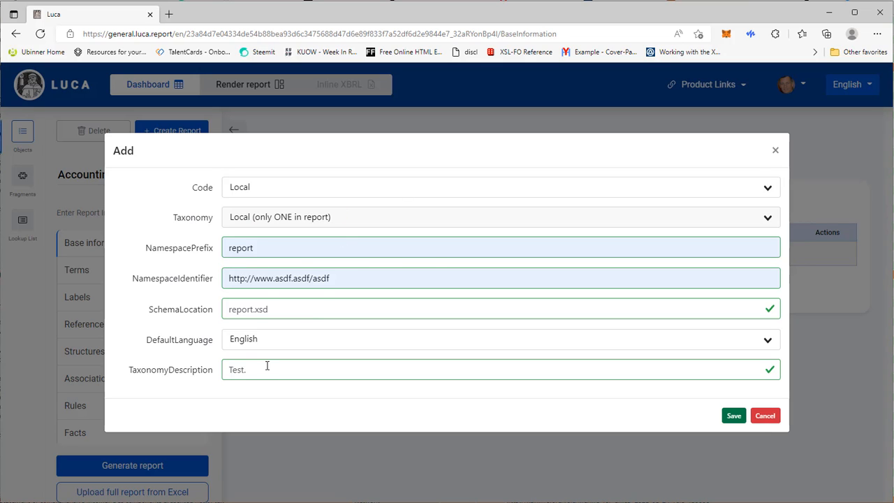
pyautogui.click(733, 417)
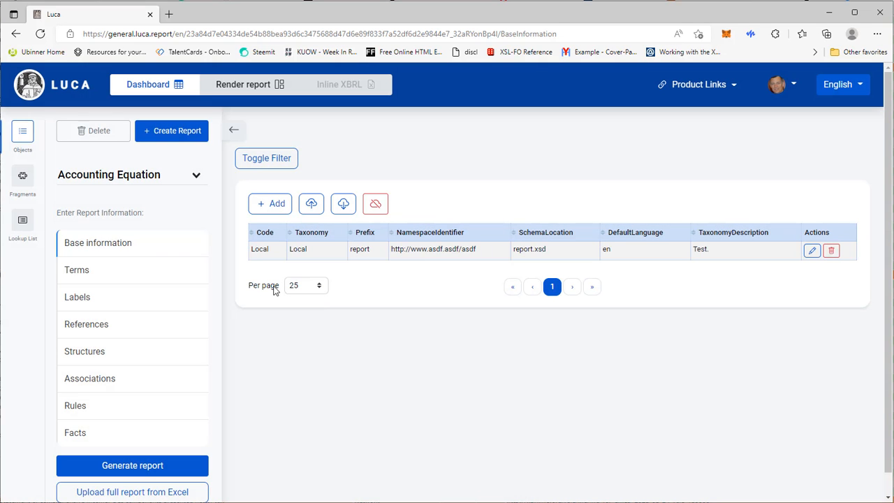
# Start a new term for the Accounting Equation report with prefix report and report element category Concept.
pyautogui.click(79, 277)
pyautogui.click(278, 204)
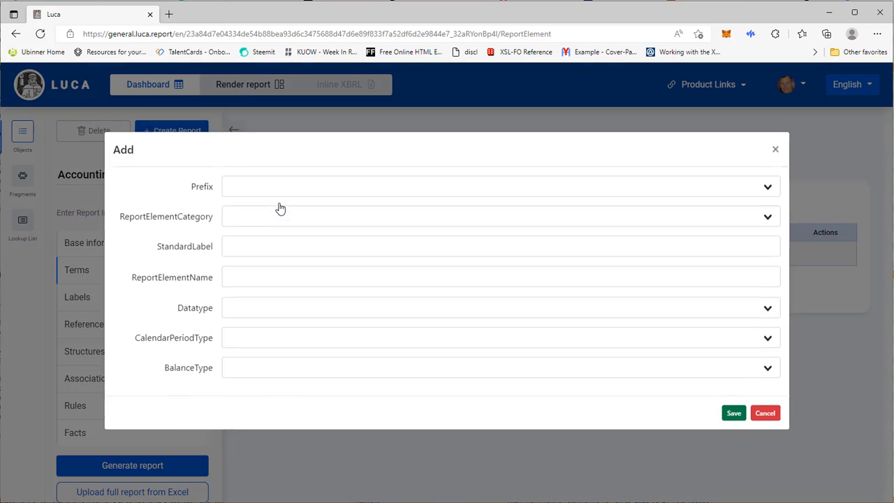
pyautogui.click(281, 189)
pyautogui.click(272, 211)
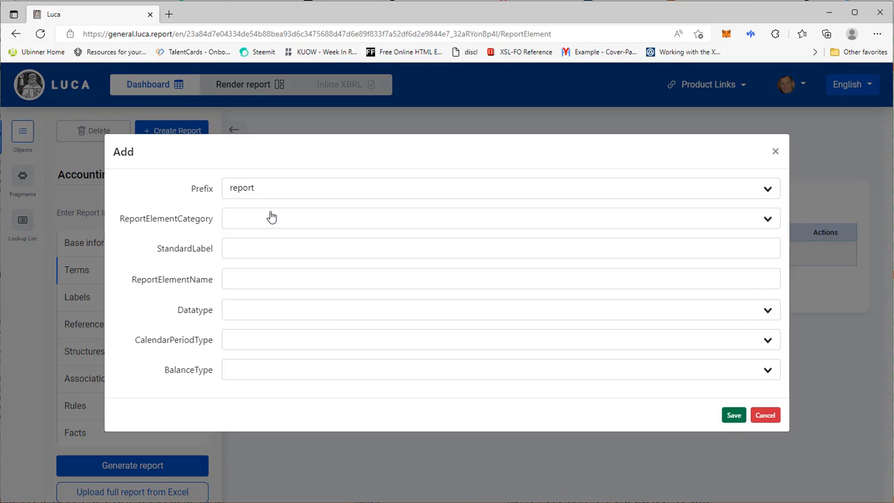
pyautogui.click(266, 222)
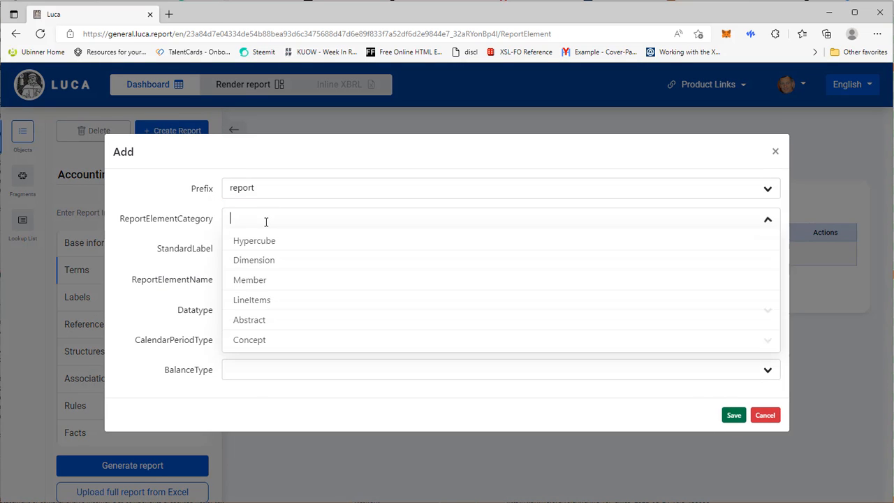
pyautogui.click(252, 339)
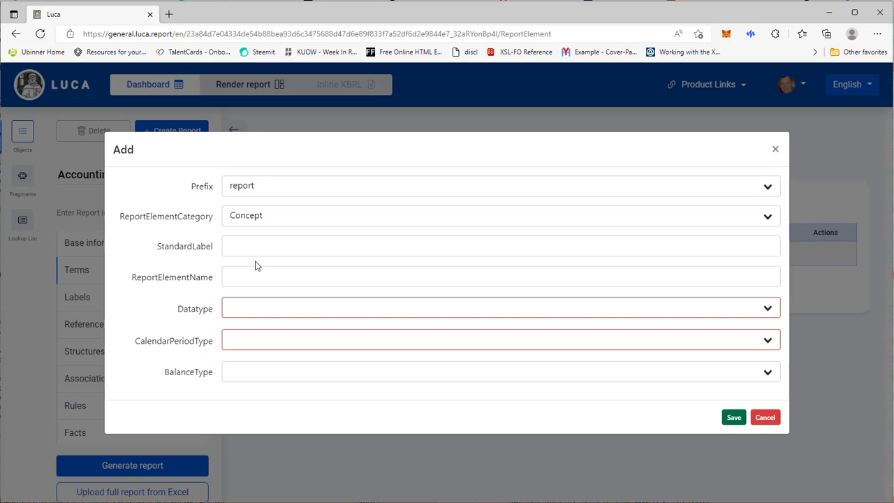
# Set the new term's standard label and report element name to Assets.
pyautogui.click(254, 245)
pyautogui.click(253, 284)
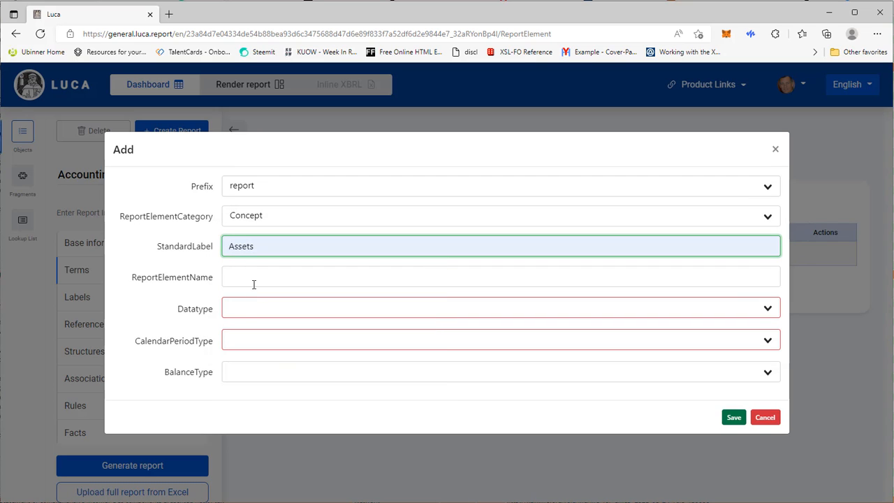
pyautogui.click(254, 282)
pyautogui.click(247, 320)
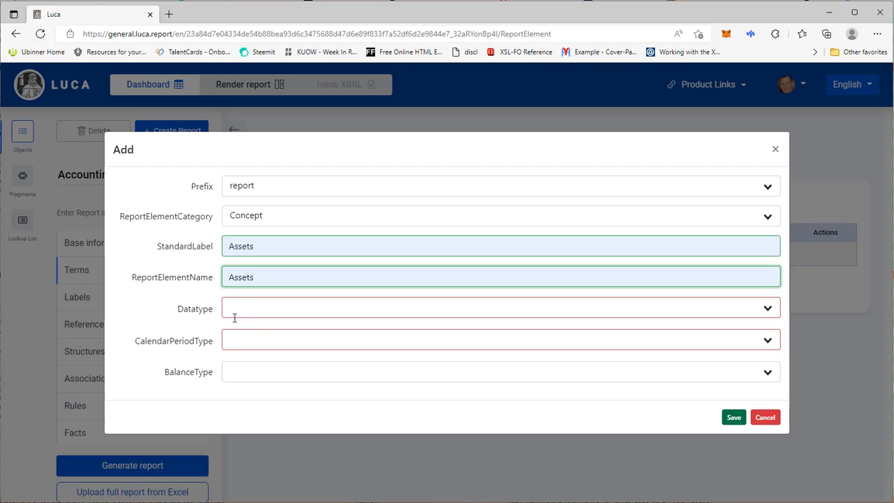
# Give the Assets term datatype Monetary, calendar period type Instant and balance type Debit, and save it.
pyautogui.click(249, 310)
pyautogui.click(255, 337)
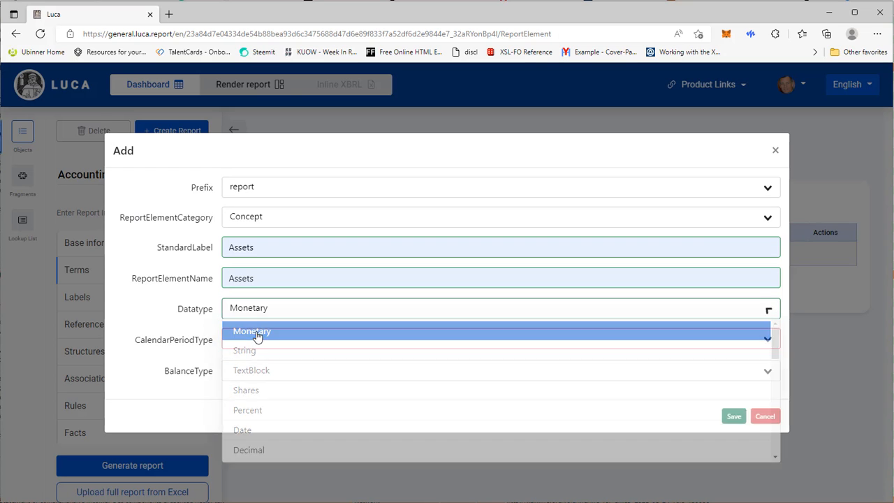
pyautogui.click(256, 339)
pyautogui.click(251, 379)
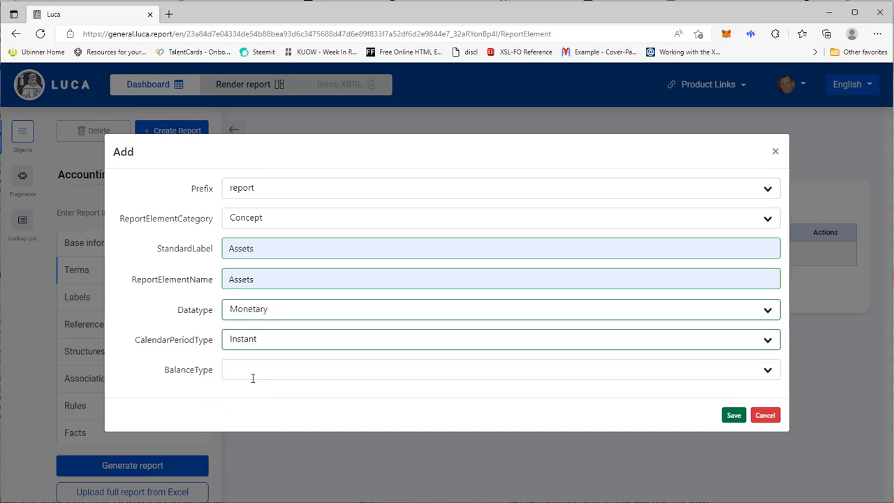
pyautogui.click(257, 370)
pyautogui.click(238, 405)
pyautogui.click(735, 418)
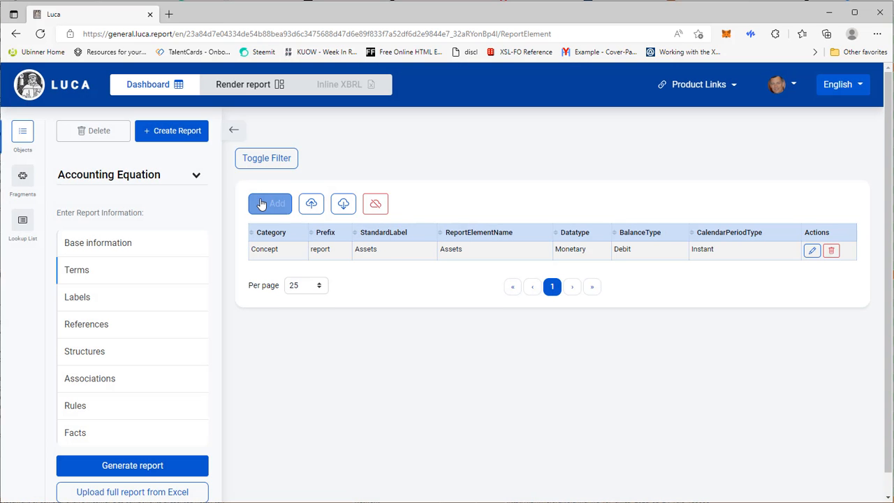
# Start another term with prefix report, category Concept, and Liabilities as both standard label and report element name.
pyautogui.click(261, 203)
pyautogui.click(249, 192)
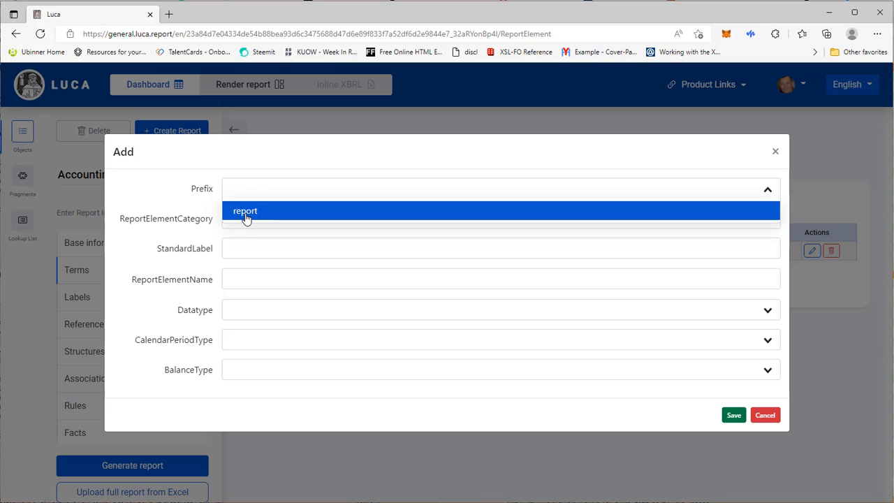
pyautogui.click(247, 218)
pyautogui.click(248, 221)
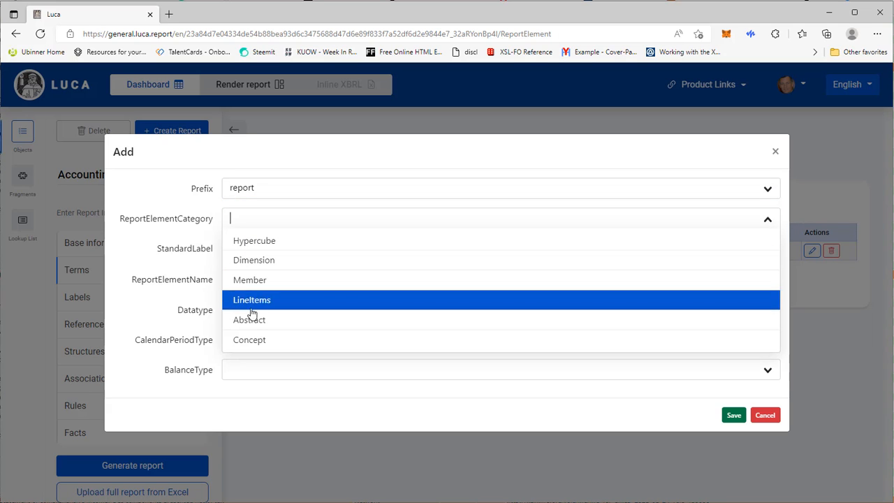
pyautogui.click(249, 340)
pyautogui.click(256, 246)
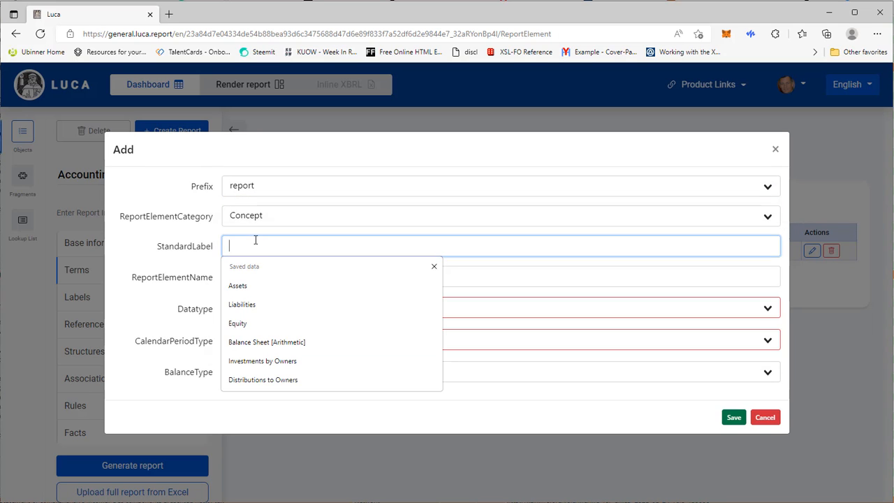
pyautogui.click(253, 308)
pyautogui.click(265, 279)
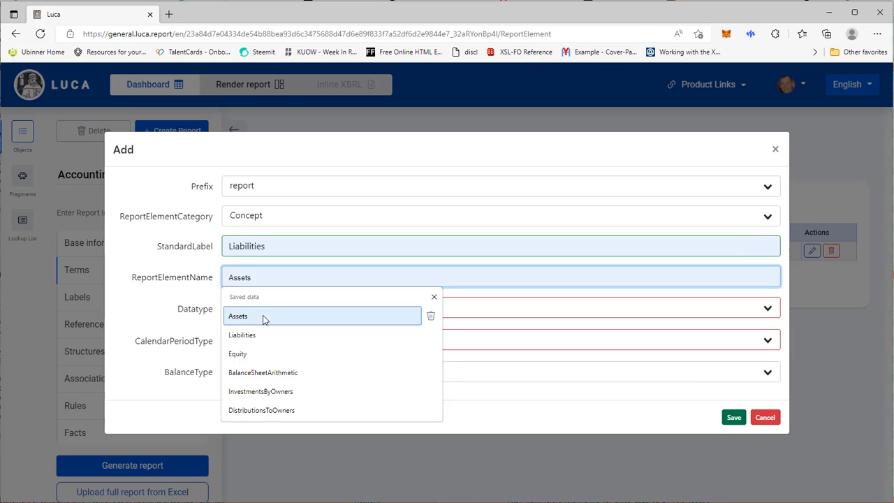
pyautogui.click(256, 335)
# Give the Liabilities term datatype Monetary, calendar period type Instant and balance type Credit, and save it.
pyautogui.click(250, 307)
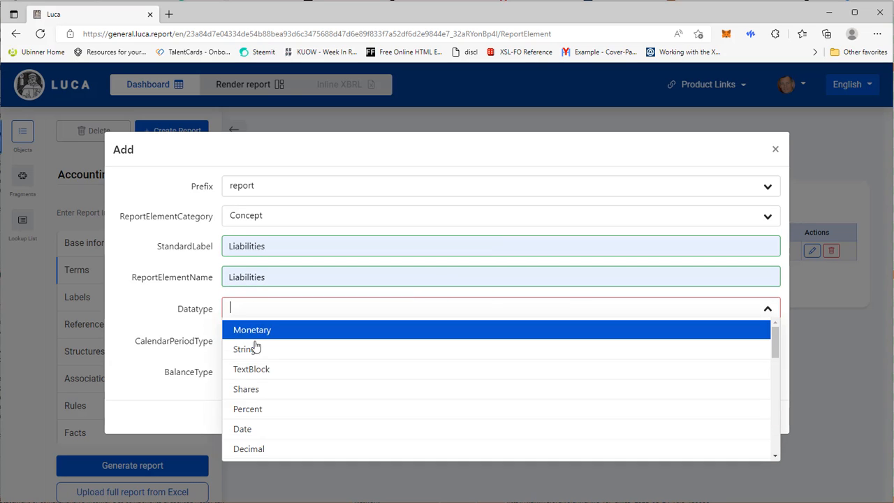
pyautogui.click(264, 330)
pyautogui.click(255, 342)
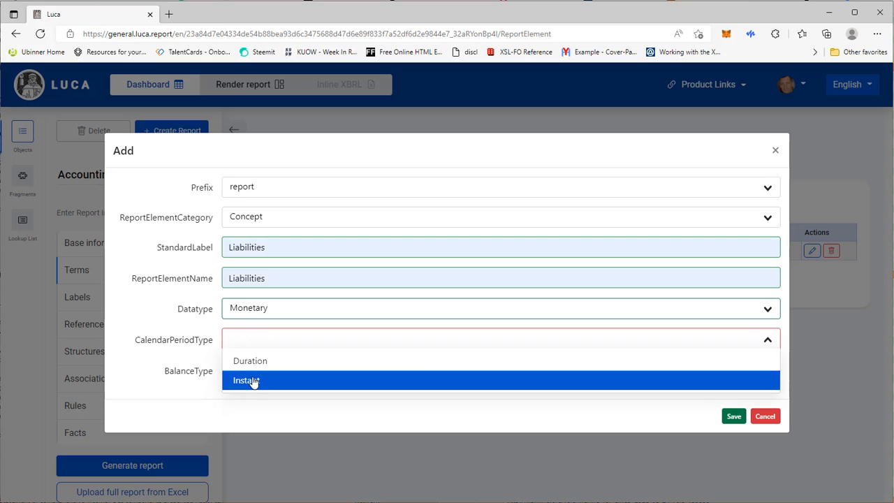
pyautogui.click(240, 379)
pyautogui.click(251, 370)
pyautogui.click(250, 426)
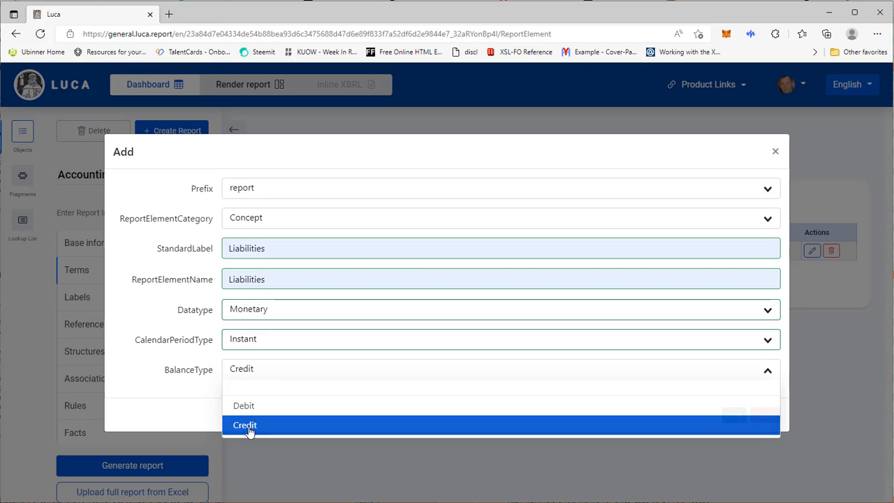
pyautogui.click(731, 416)
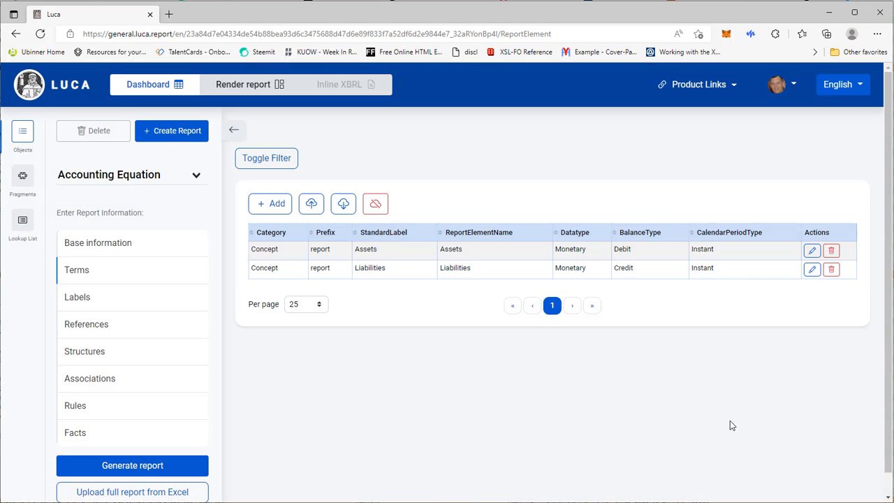
# Start a third term with prefix report, category Concept, and Equity as both standard label and report element name.
pyautogui.click(278, 202)
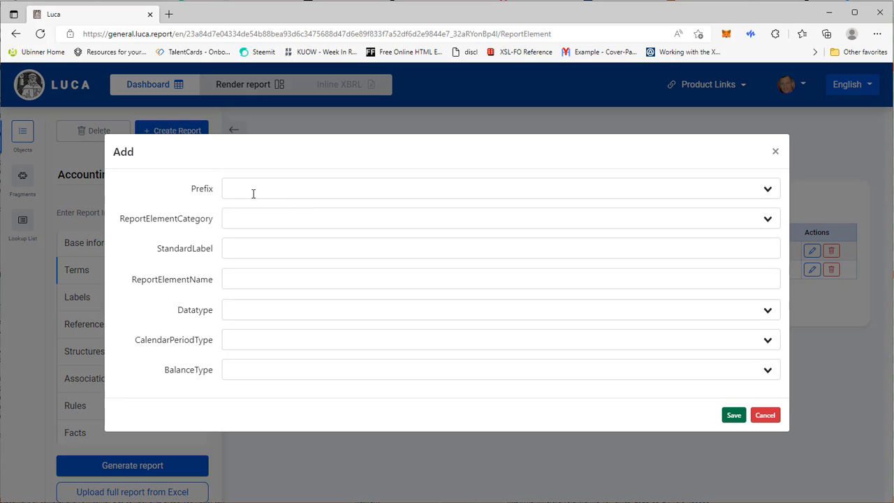
pyautogui.click(247, 190)
pyautogui.click(245, 214)
pyautogui.click(243, 219)
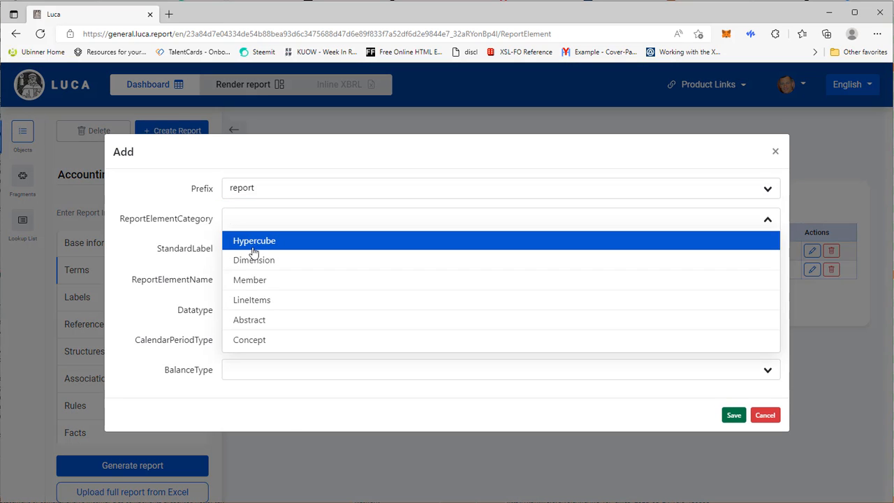
pyautogui.click(235, 343)
pyautogui.click(245, 243)
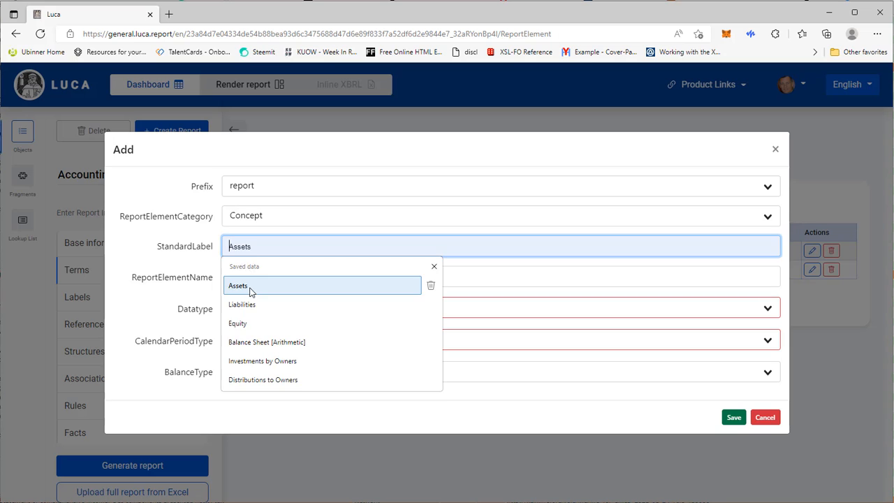
pyautogui.click(244, 324)
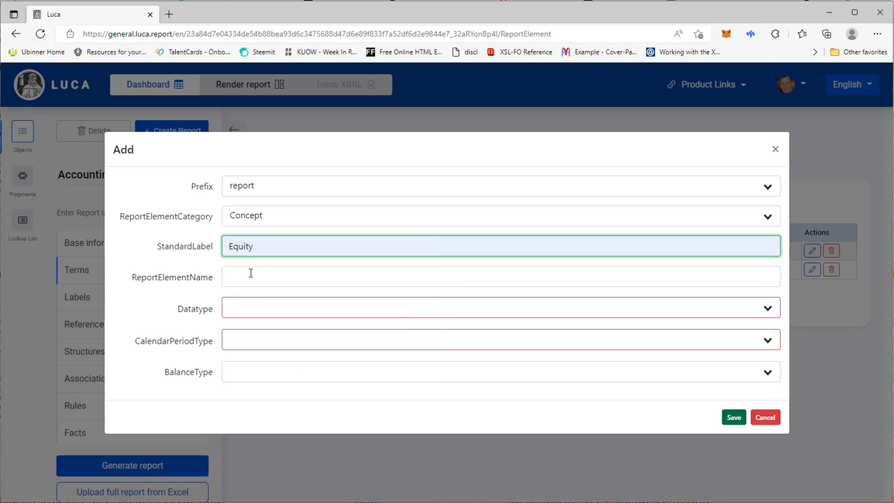
pyautogui.click(251, 276)
pyautogui.click(239, 354)
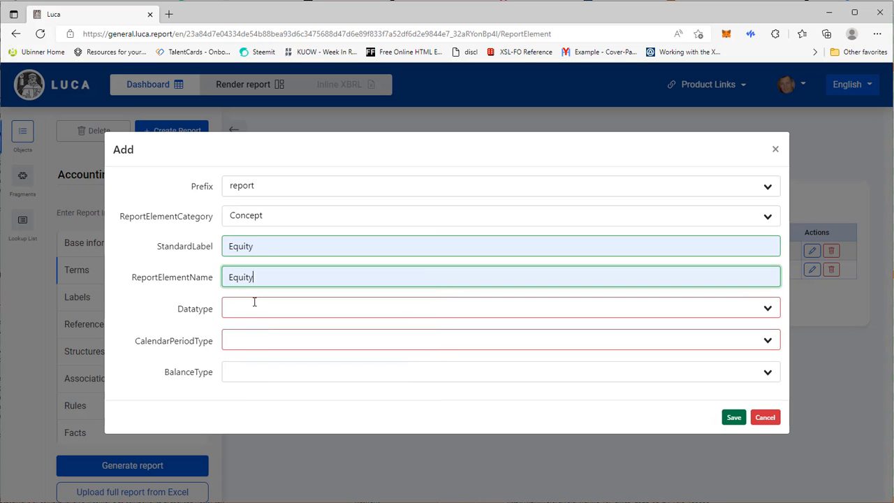
# Give the Equity term datatype Monetary, calendar period type Instant and balance type Credit, and save it.
pyautogui.click(254, 304)
pyautogui.click(243, 328)
pyautogui.click(249, 340)
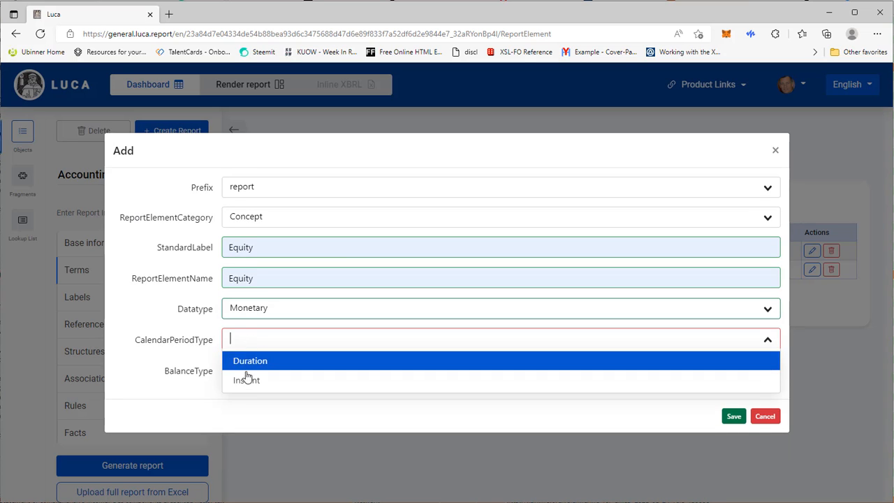
pyautogui.click(246, 379)
pyautogui.click(244, 368)
pyautogui.click(246, 424)
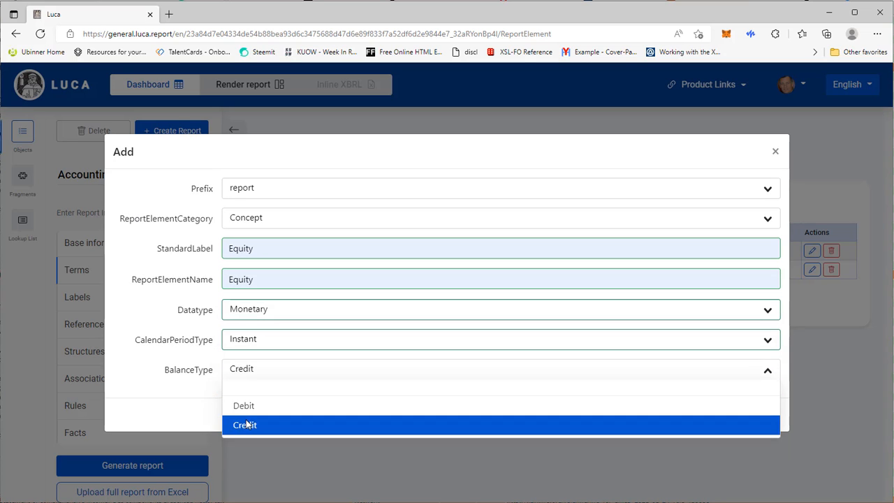
pyautogui.click(731, 415)
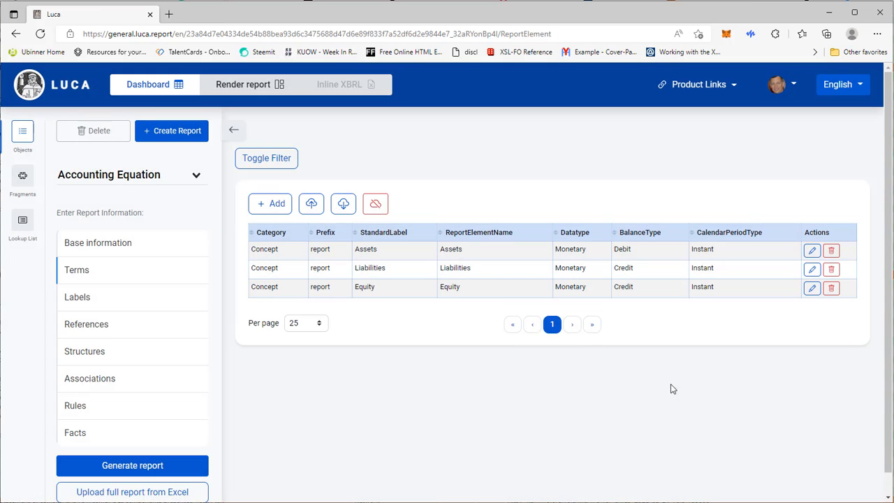
# Add an Abstract term with prefix report, standard label Balance Sheet [Arithmetic] and report element name BalanceSheetArithmetic.
pyautogui.click(277, 205)
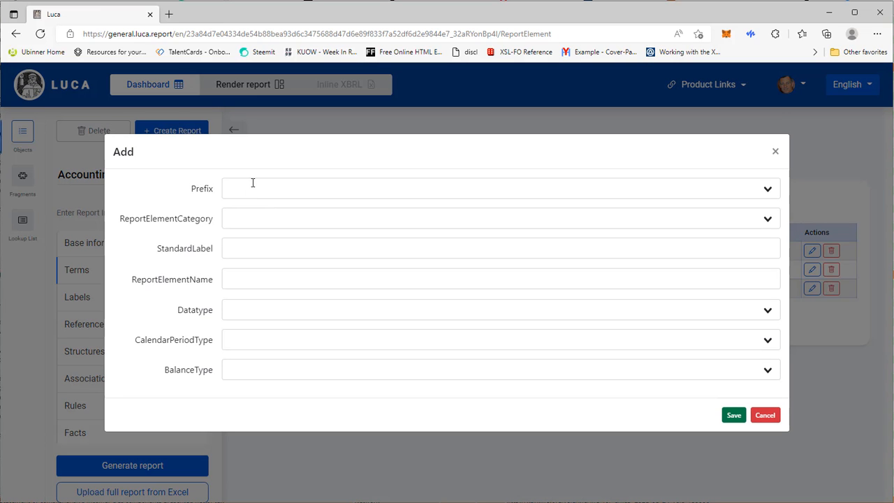
pyautogui.click(251, 183)
pyautogui.click(246, 209)
pyautogui.click(240, 221)
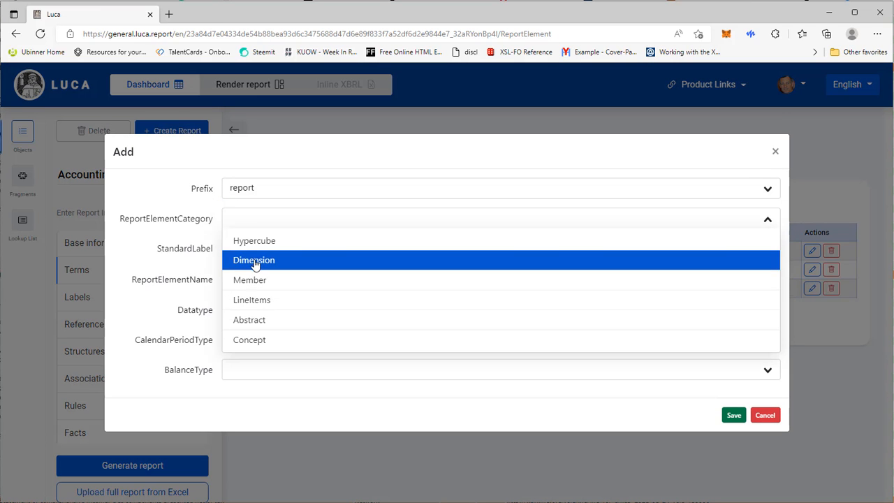
pyautogui.click(252, 327)
pyautogui.click(230, 246)
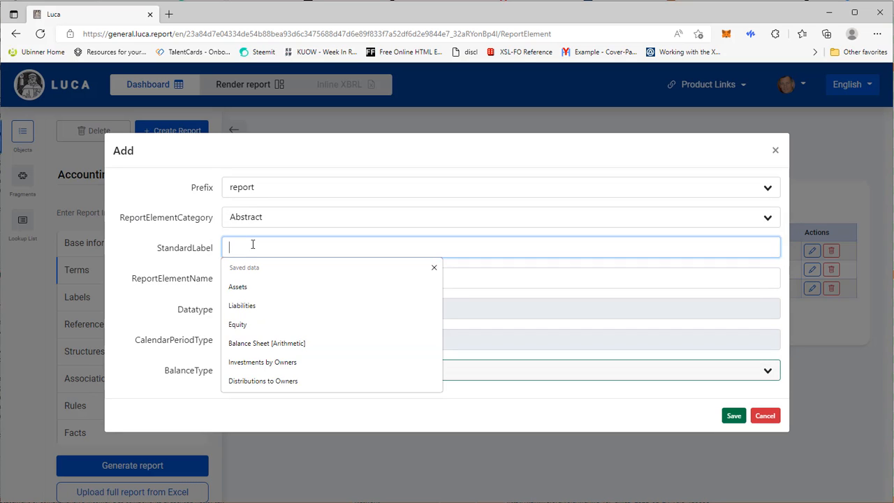
pyautogui.click(274, 343)
pyautogui.click(261, 276)
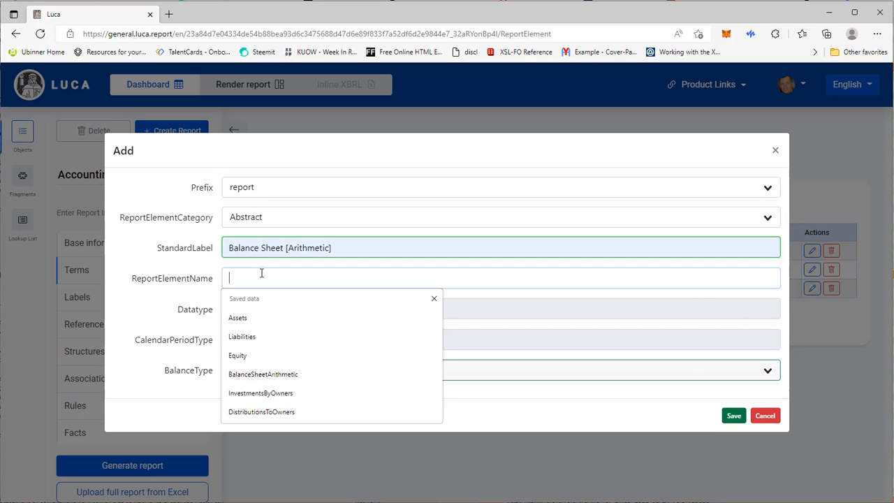
pyautogui.click(282, 375)
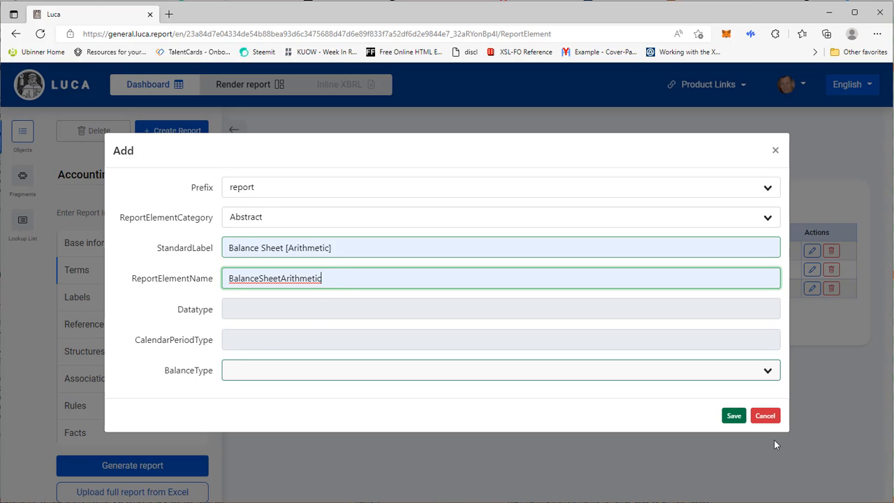
pyautogui.click(733, 416)
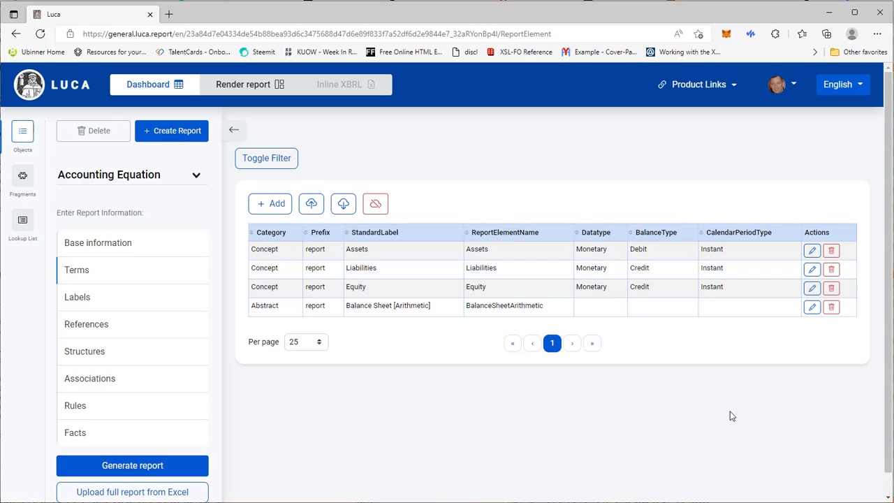
# Add a structure to the report with identifier BalanceSheet, title 01-Statement-Balance Sheet and sequence 1.
pyautogui.click(85, 299)
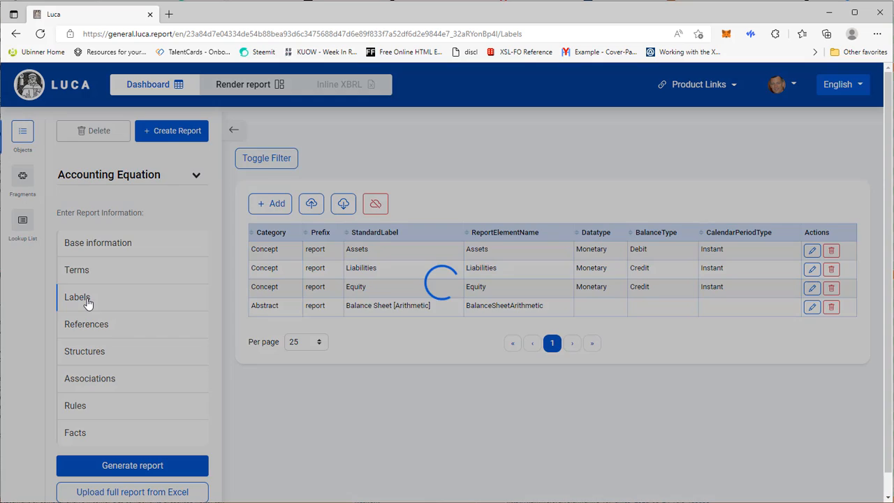
pyautogui.click(88, 325)
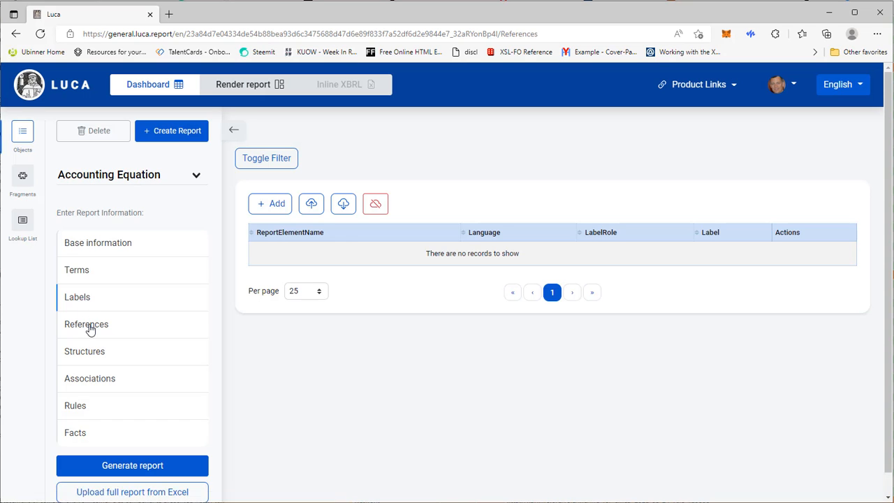
pyautogui.click(89, 354)
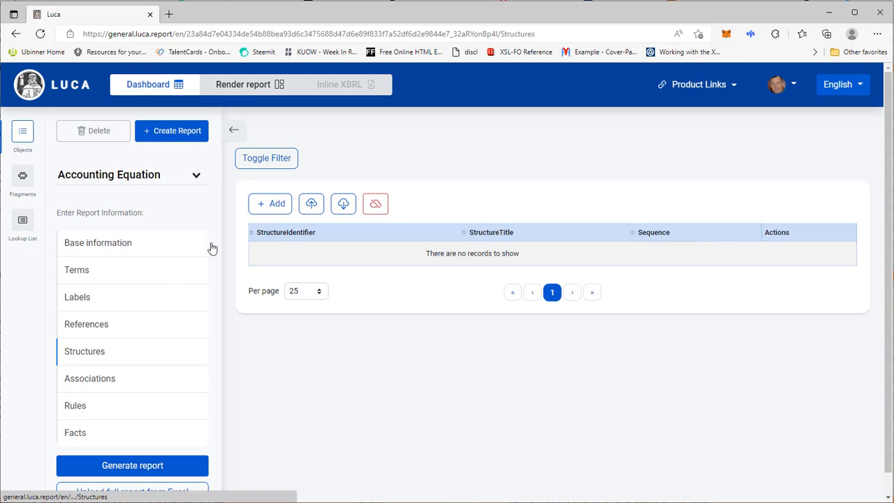
pyautogui.click(272, 206)
pyautogui.click(241, 248)
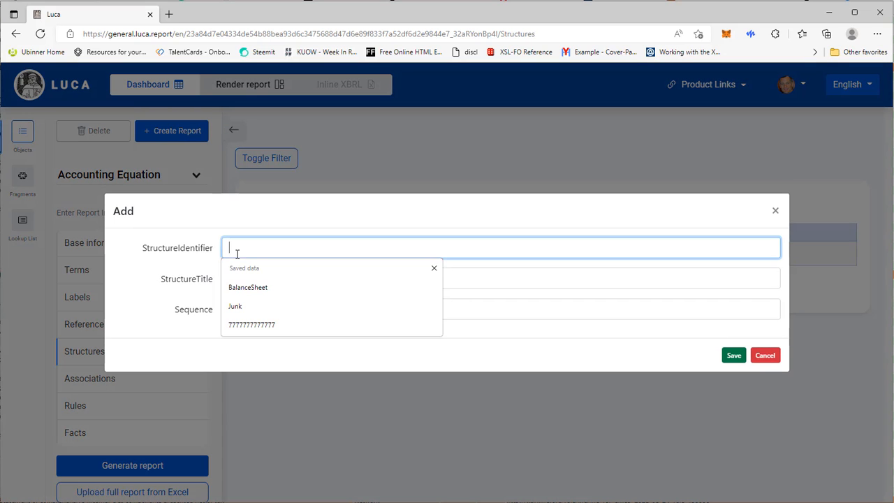
pyautogui.click(259, 287)
pyautogui.click(273, 286)
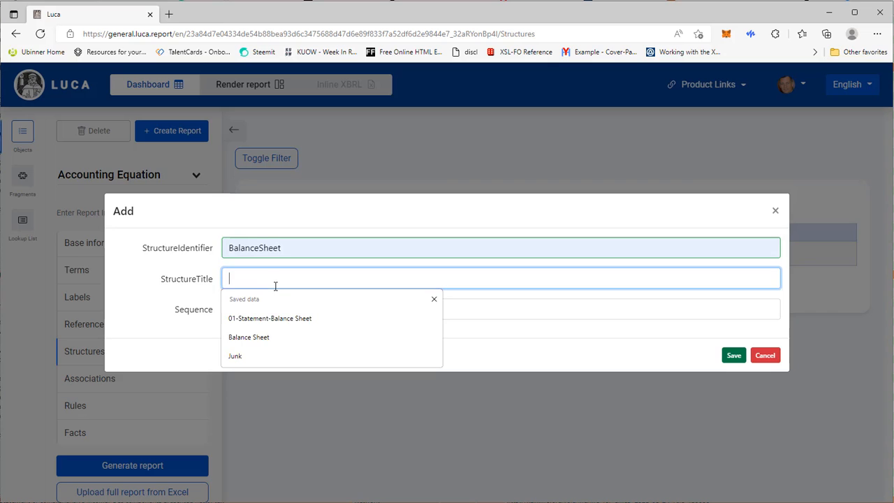
pyautogui.click(278, 314)
pyautogui.click(278, 314)
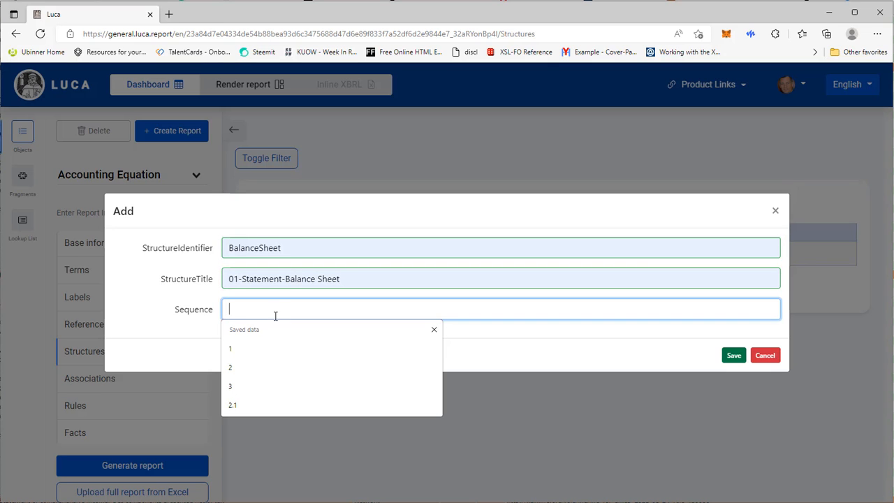
pyautogui.click(242, 349)
pyautogui.click(734, 356)
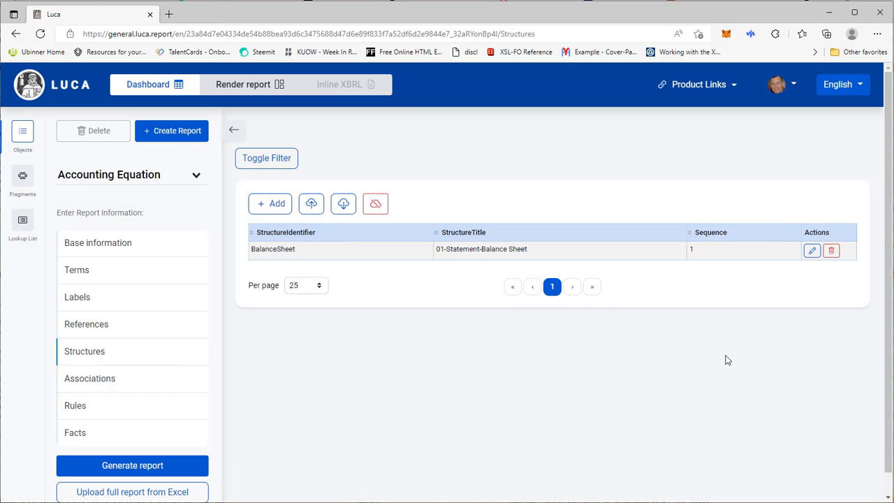
# Start the report's first association with structure type Presentation, structure identifier BalanceSheet and report:BalanceSheetArithmetic as the from name.
pyautogui.click(102, 384)
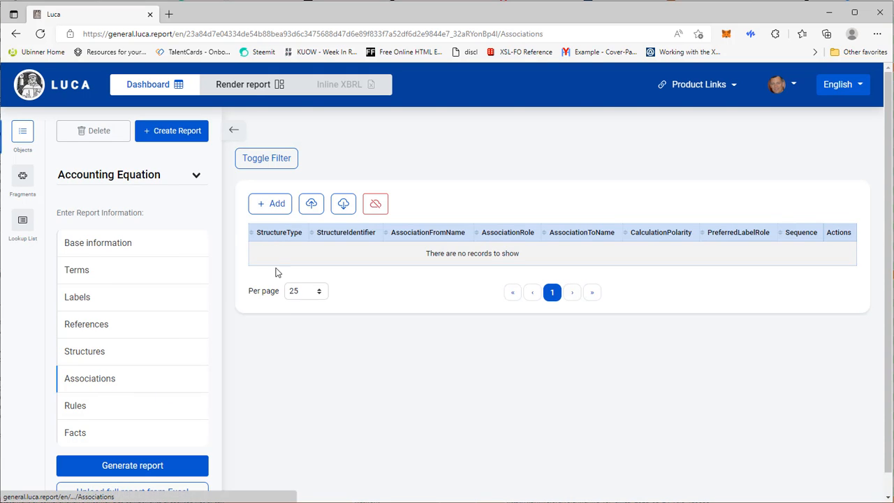
pyautogui.click(272, 207)
pyautogui.click(258, 175)
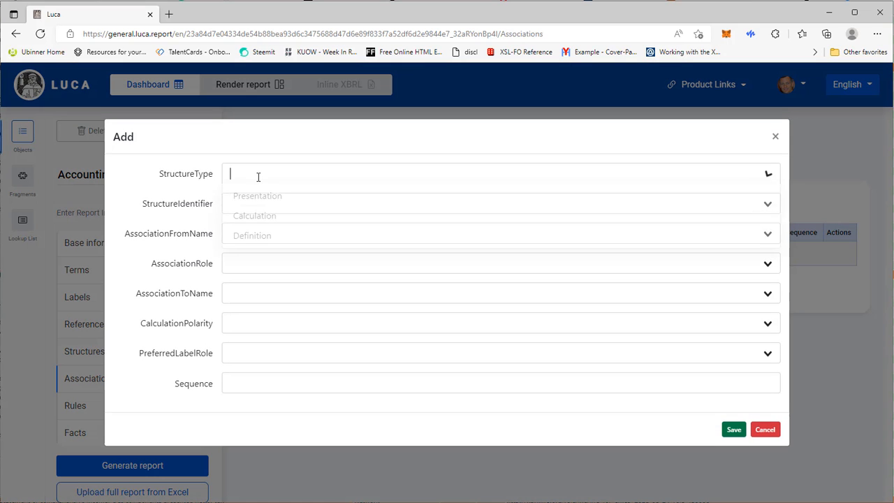
pyautogui.click(256, 198)
pyautogui.click(250, 202)
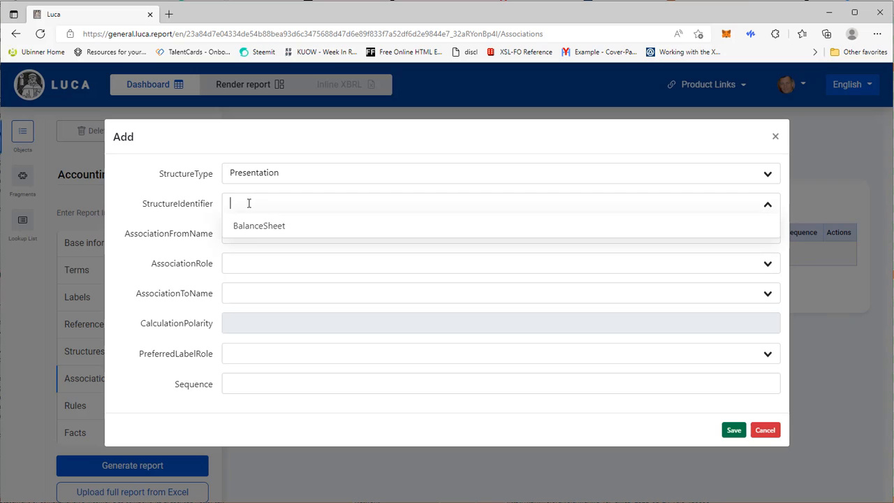
pyautogui.click(260, 231)
pyautogui.click(254, 233)
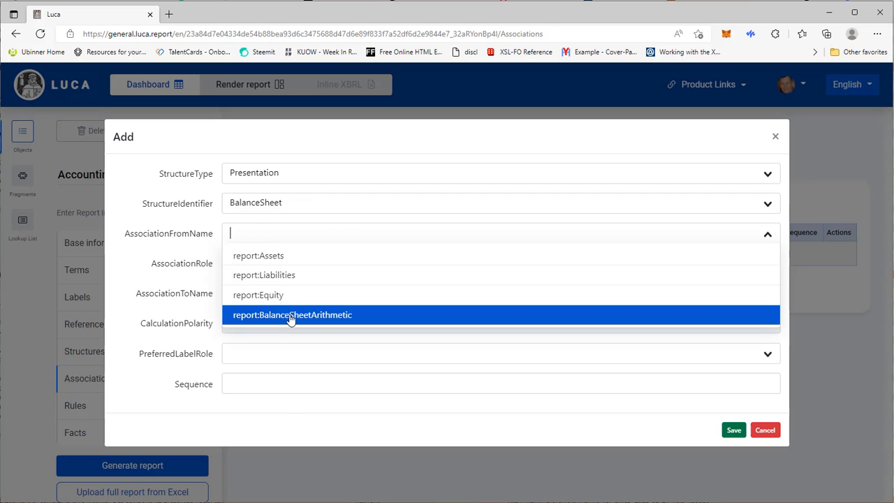
pyautogui.click(291, 315)
# Give the association role Parent-Child, to name report:Assets, preferred label role Standard and sequence 1, and save it.
pyautogui.click(245, 262)
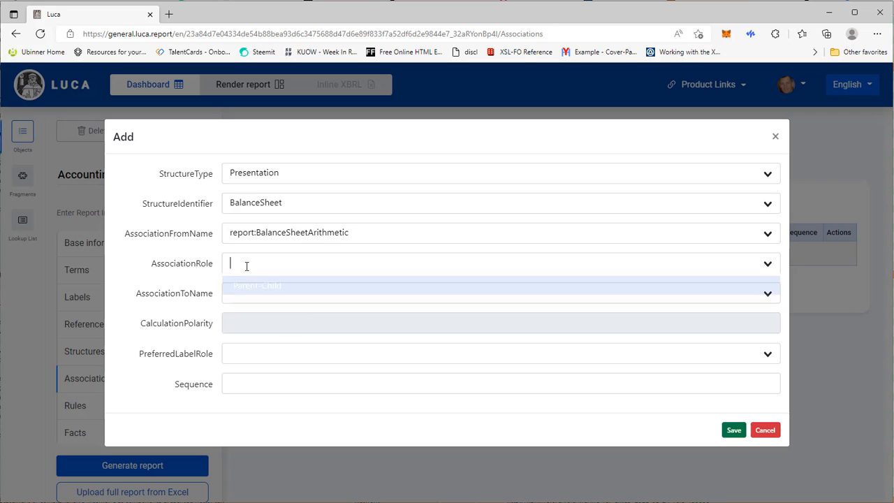
pyautogui.click(255, 292)
pyautogui.click(257, 294)
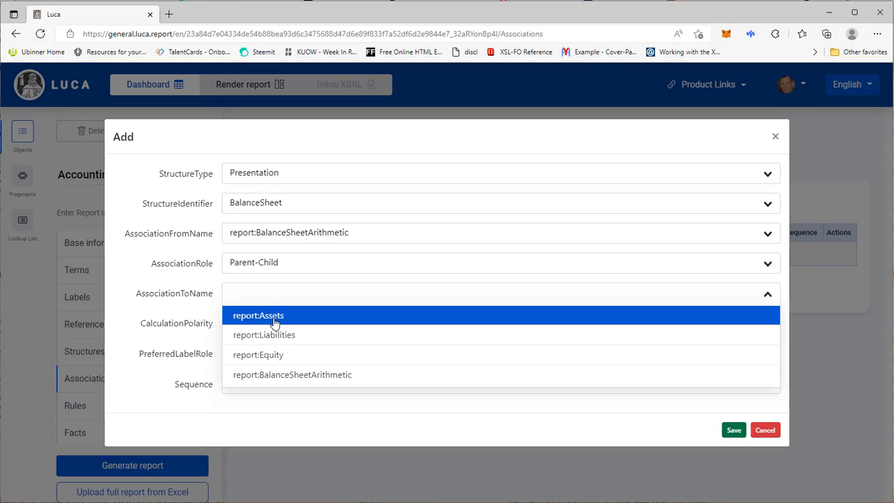
pyautogui.click(274, 317)
pyautogui.click(249, 356)
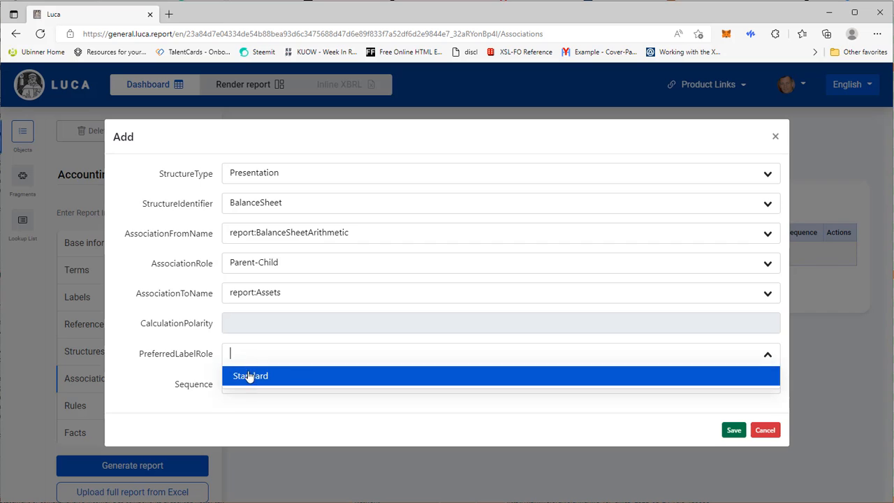
pyautogui.click(249, 373)
pyautogui.click(253, 383)
pyautogui.click(244, 421)
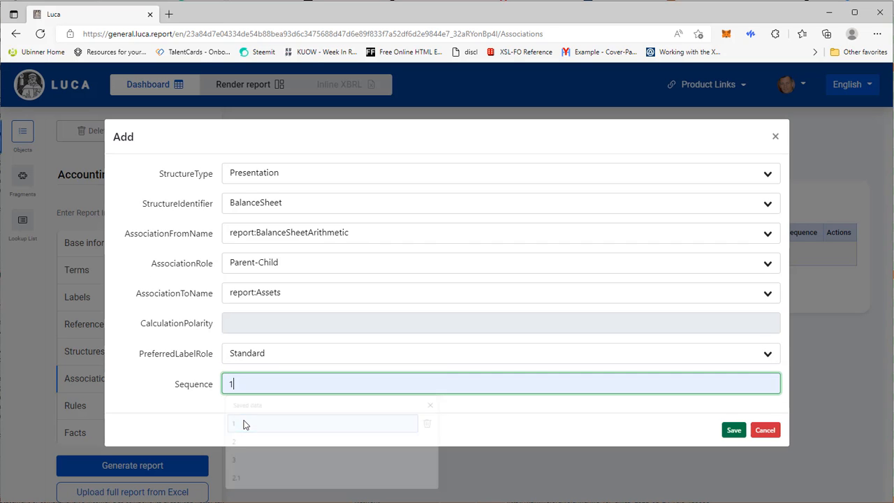
pyautogui.click(733, 430)
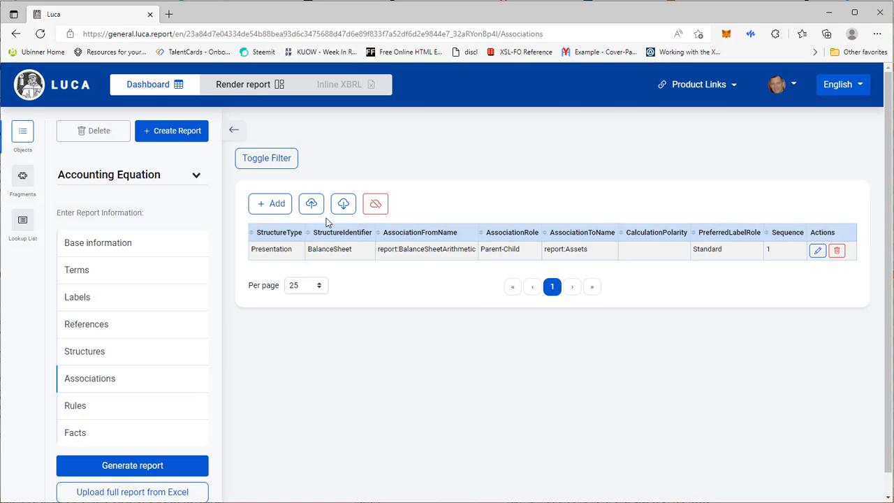
# Start a second association of type Presentation in the BalanceSheet structure, going from report:BalanceSheetArithmetic.
pyautogui.click(283, 205)
pyautogui.click(261, 180)
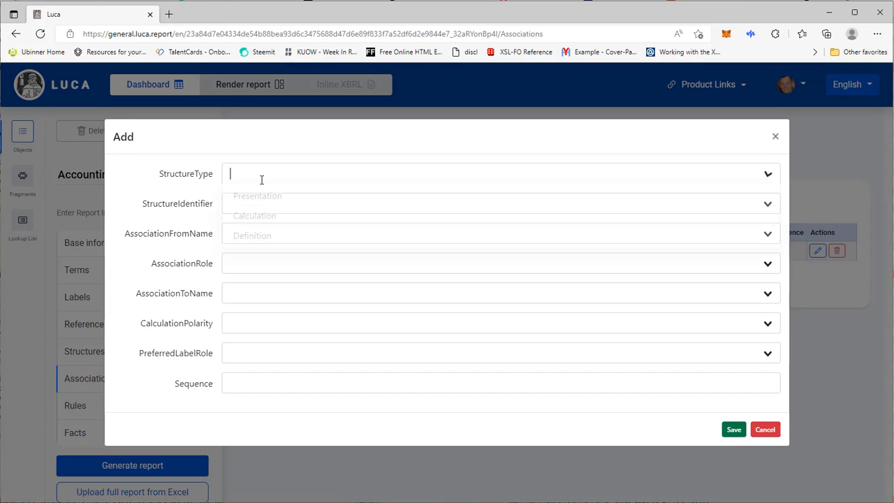
pyautogui.click(270, 200)
pyautogui.click(263, 203)
pyautogui.click(259, 227)
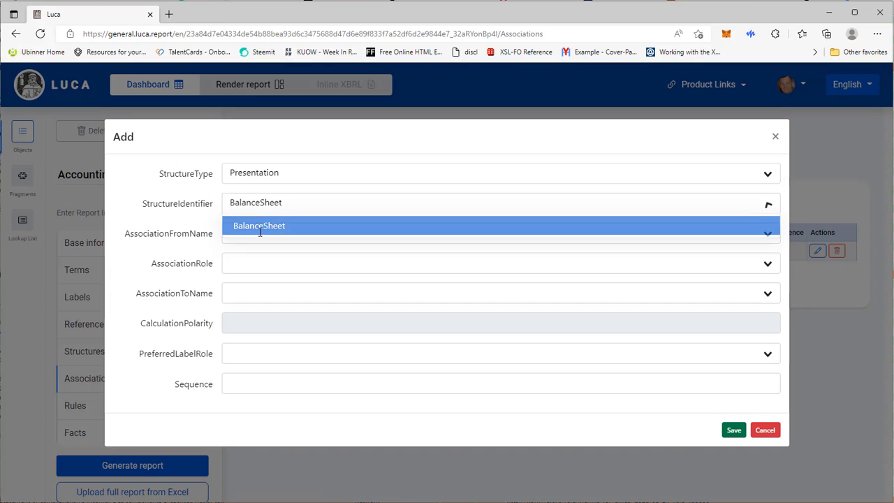
pyautogui.click(259, 233)
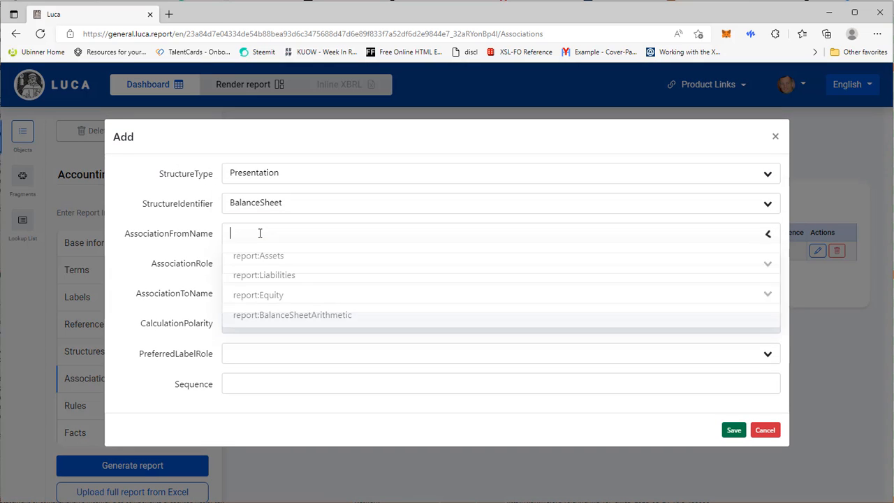
pyautogui.click(278, 316)
# Set the second association's role to Parent-Child, to name to report:Liabilities, preferred label role to Standard and sequence to 2, and save it.
pyautogui.click(273, 261)
pyautogui.click(270, 288)
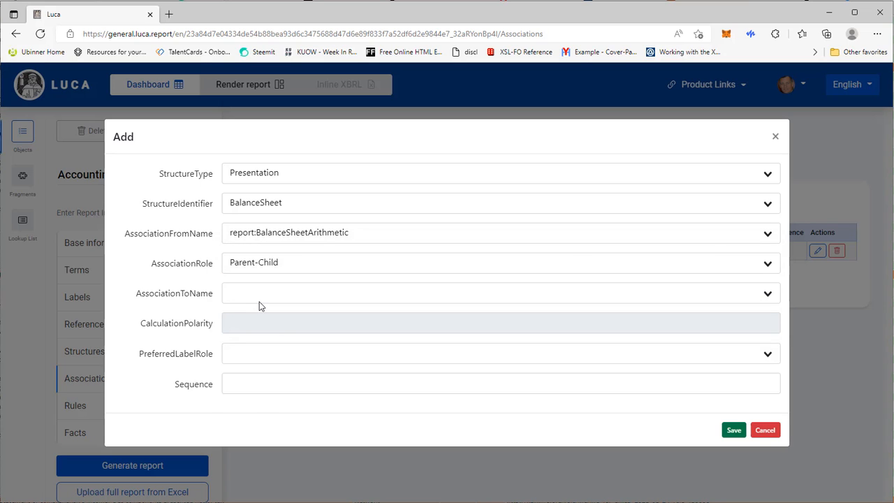
pyautogui.click(260, 299)
pyautogui.click(263, 335)
pyautogui.click(245, 352)
pyautogui.click(248, 372)
pyautogui.click(249, 386)
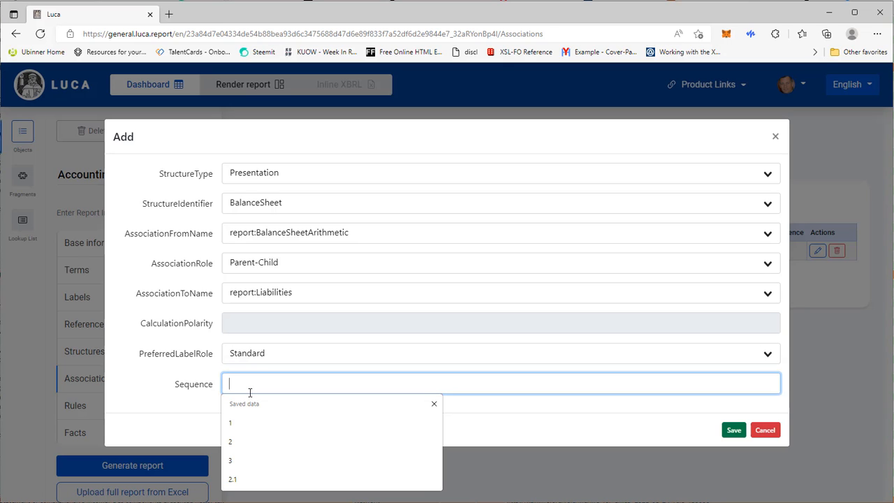
pyautogui.click(246, 444)
pyautogui.click(734, 429)
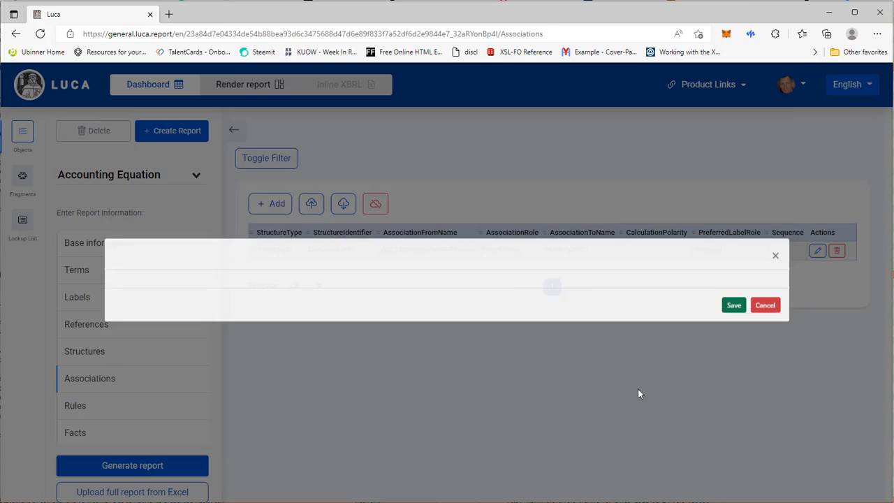
# Start a third Presentation association for structure BalanceSheet with report:BalanceSheetArithmetic as its from name.
pyautogui.click(269, 203)
pyautogui.click(244, 175)
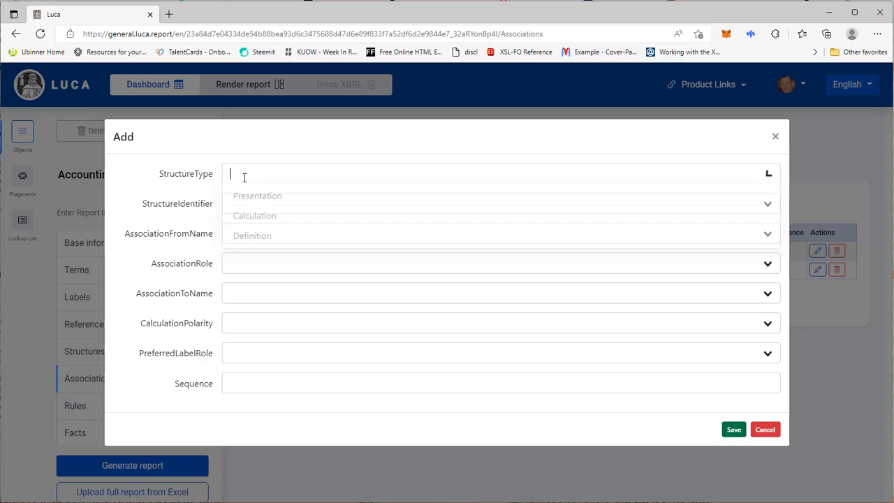
pyautogui.click(257, 195)
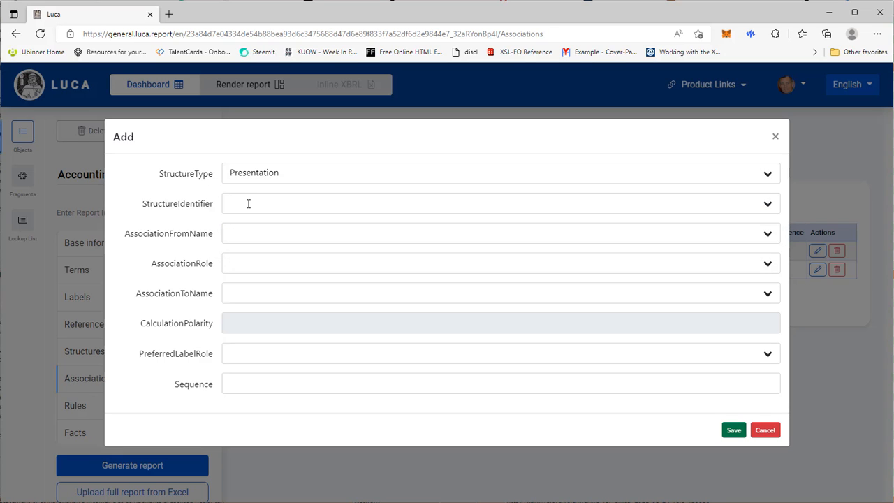
pyautogui.click(248, 203)
pyautogui.click(251, 226)
pyautogui.click(252, 233)
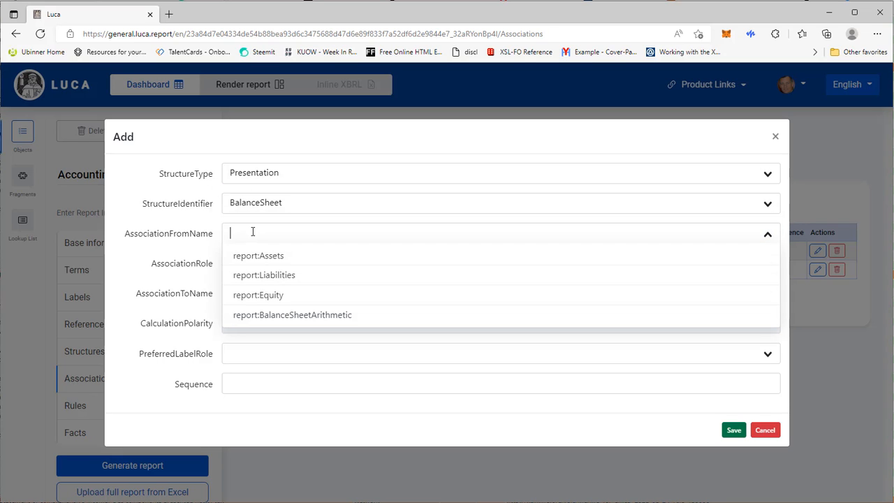
pyautogui.click(272, 315)
# Complete the third association with role Parent-Child, to name report:Equity, preferred label role Standard and sequence 3, and save it.
pyautogui.click(259, 262)
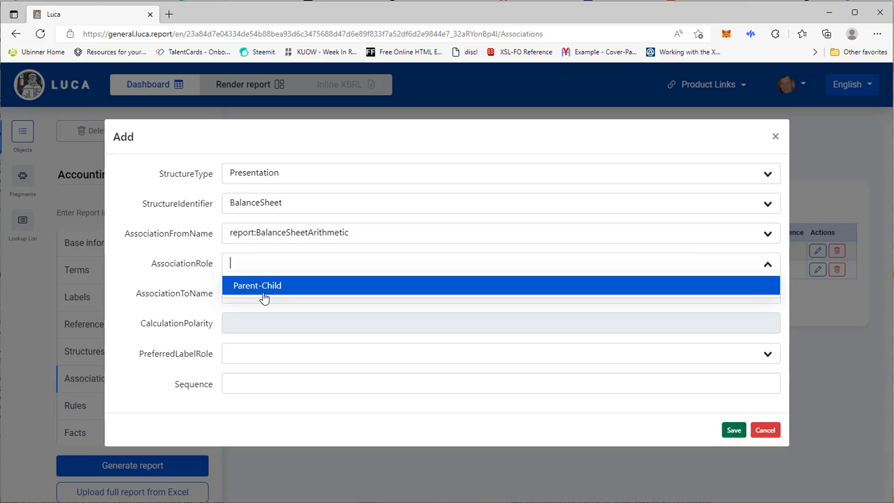
pyautogui.click(265, 289)
pyautogui.click(269, 294)
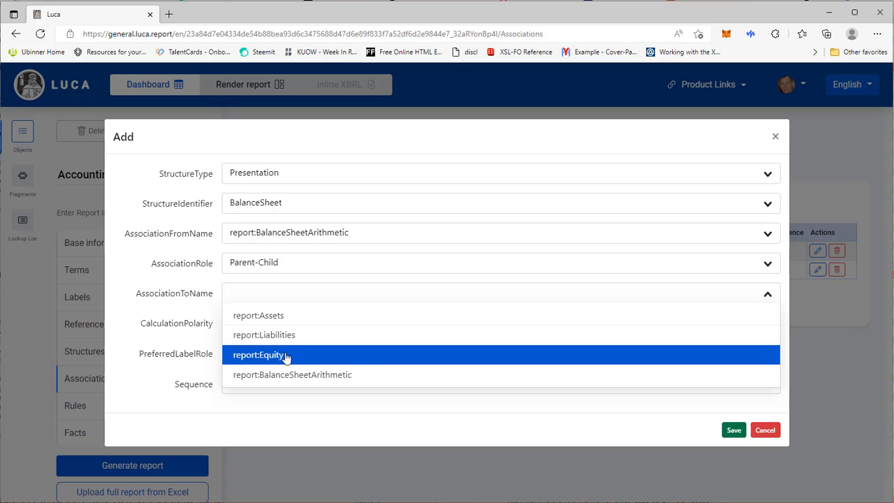
pyautogui.click(280, 355)
pyautogui.click(244, 353)
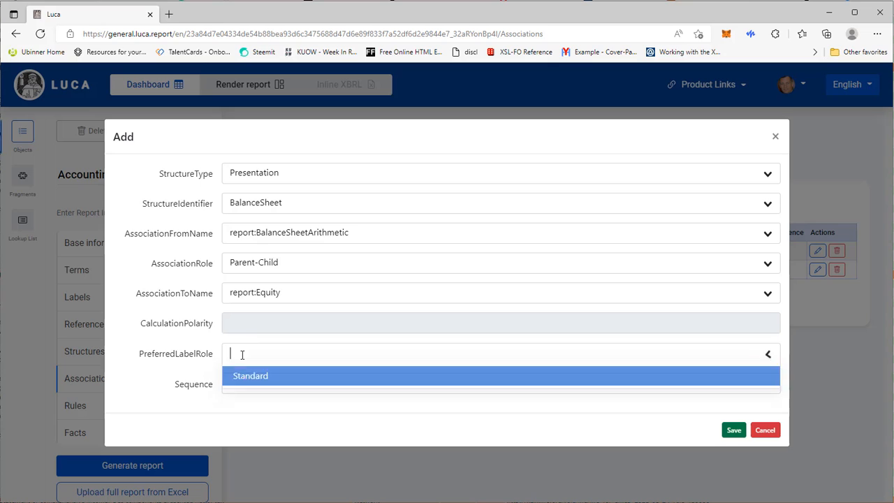
pyautogui.click(253, 375)
pyautogui.click(249, 383)
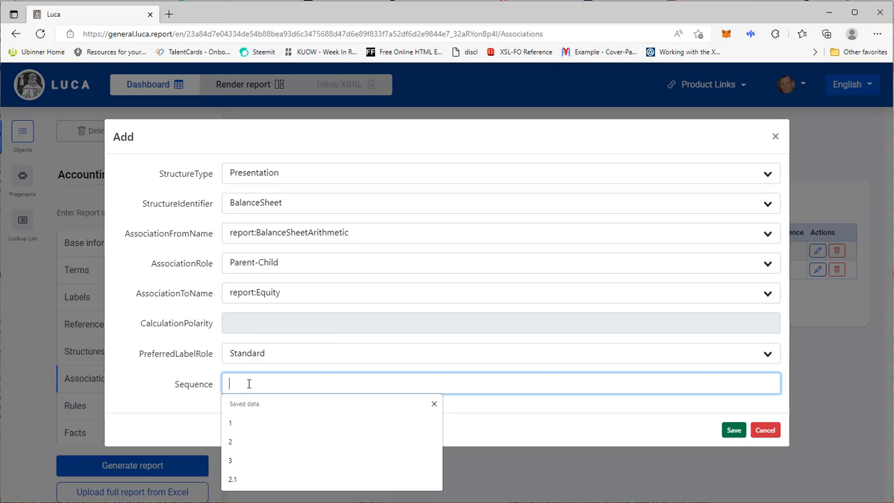
pyautogui.click(243, 460)
pyautogui.click(732, 429)
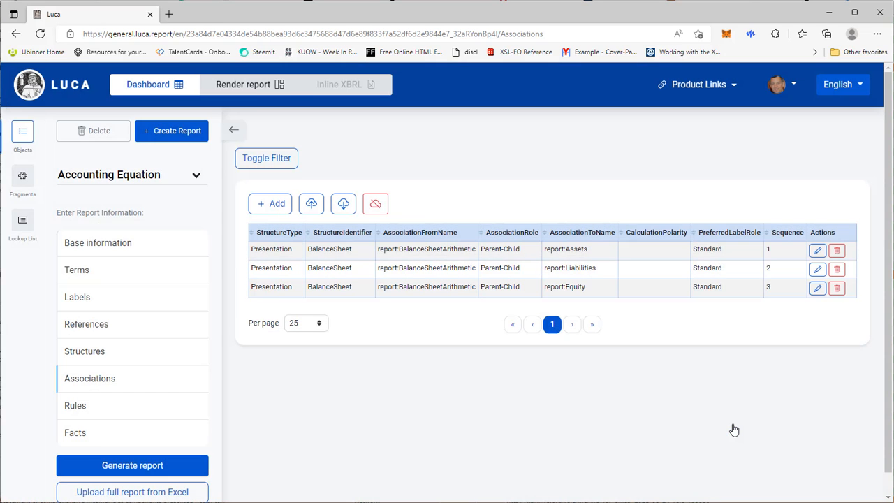
# Start a rule of type ConsistencyRule with rule code BS1 and the rule $Assets = $Liabilities + $Equity.
pyautogui.click(67, 410)
pyautogui.click(272, 226)
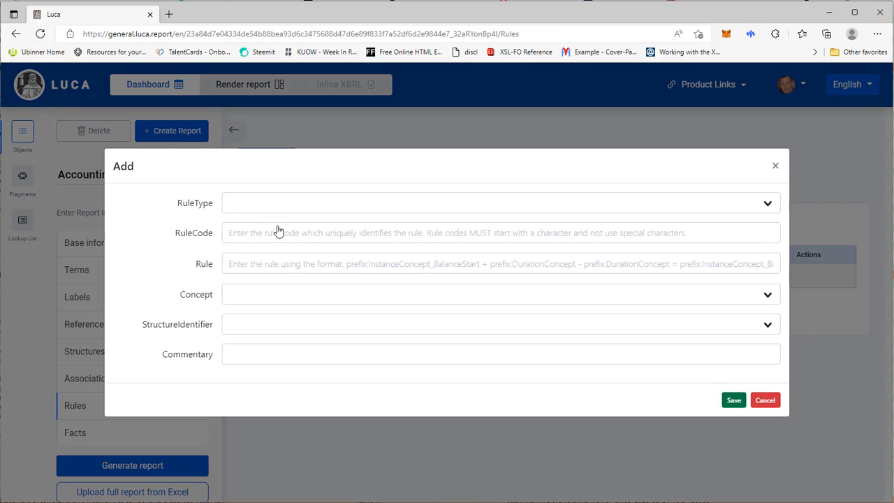
pyautogui.click(277, 203)
pyautogui.click(272, 225)
pyautogui.click(255, 231)
pyautogui.click(241, 274)
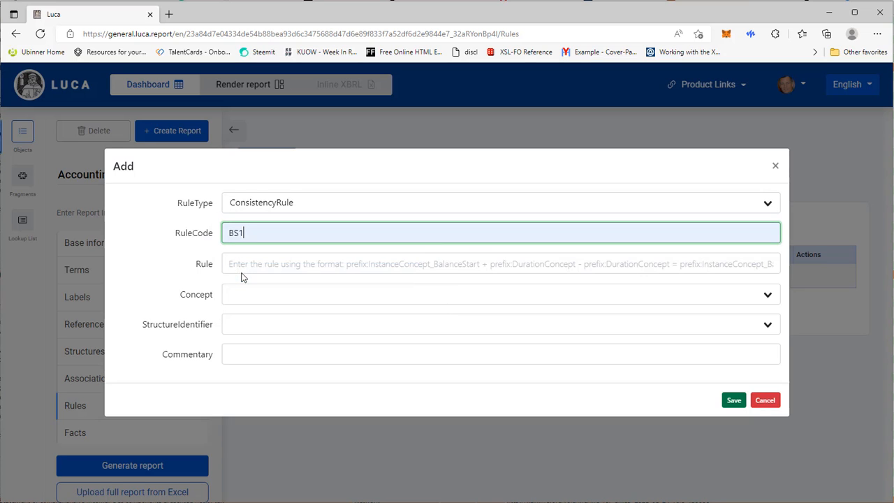
pyautogui.click(245, 271)
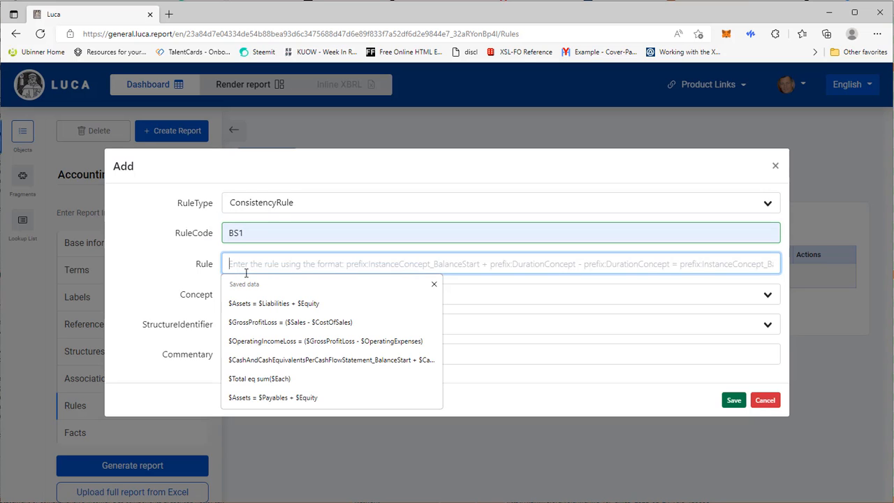
pyautogui.click(279, 305)
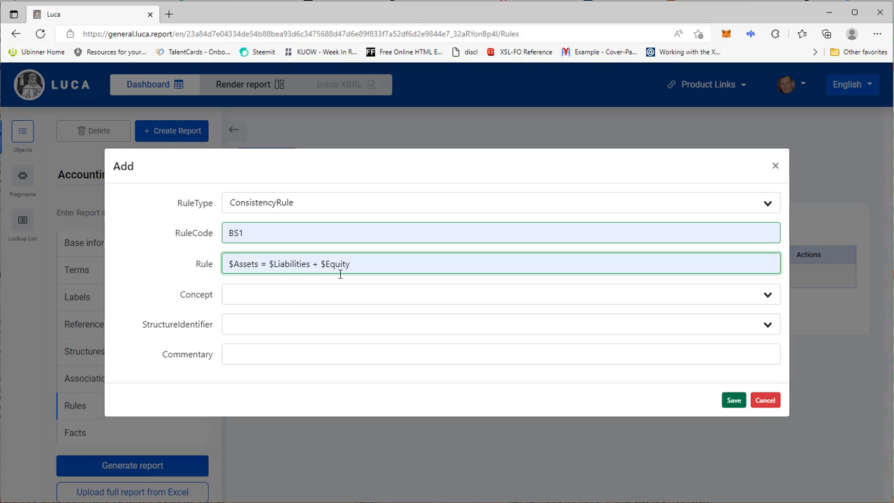
# Assign rule BS1 concept report:Assets, structure BalanceSheet and commentary "This is commentary which I added using form.", and save it.
pyautogui.click(259, 298)
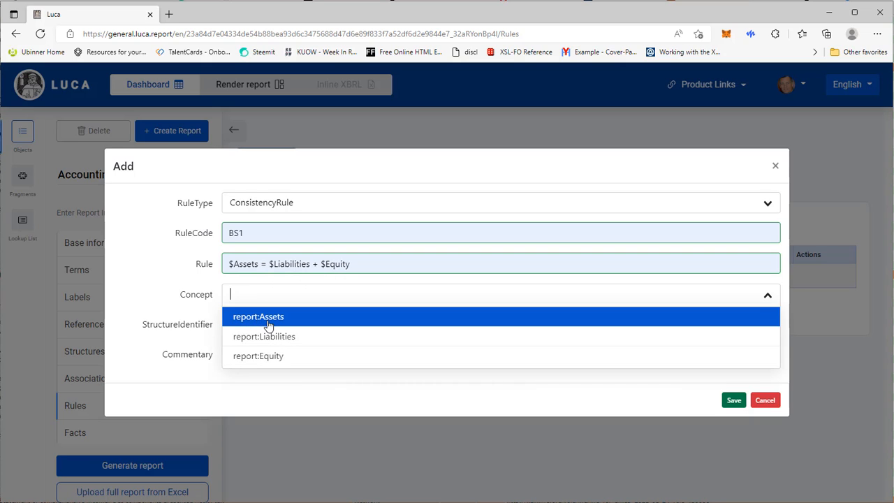
pyautogui.click(268, 323)
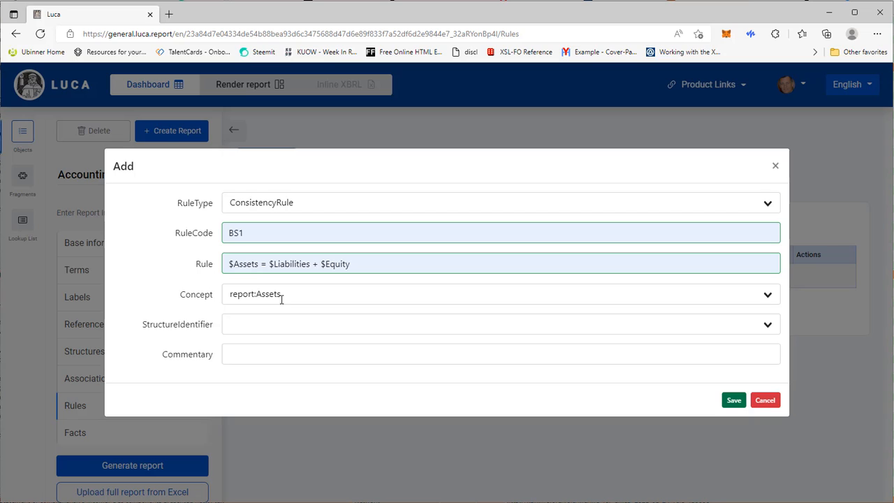
pyautogui.click(245, 321)
pyautogui.click(256, 345)
pyautogui.click(256, 355)
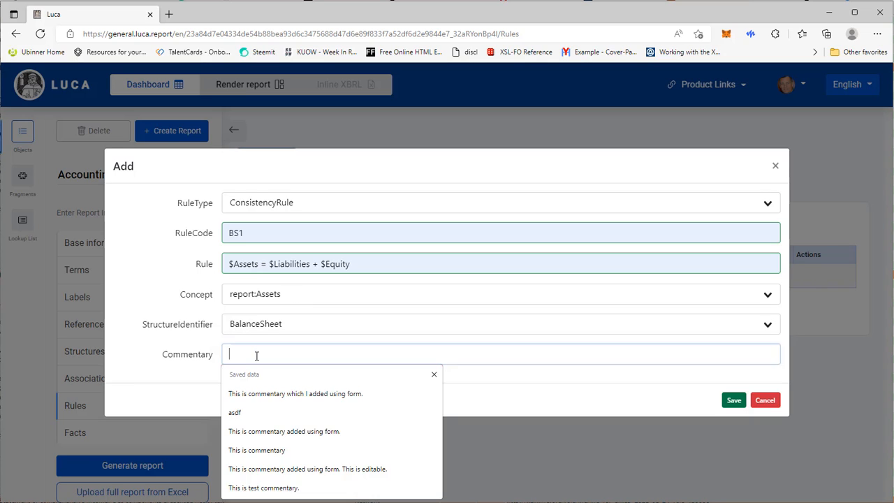
pyautogui.click(247, 395)
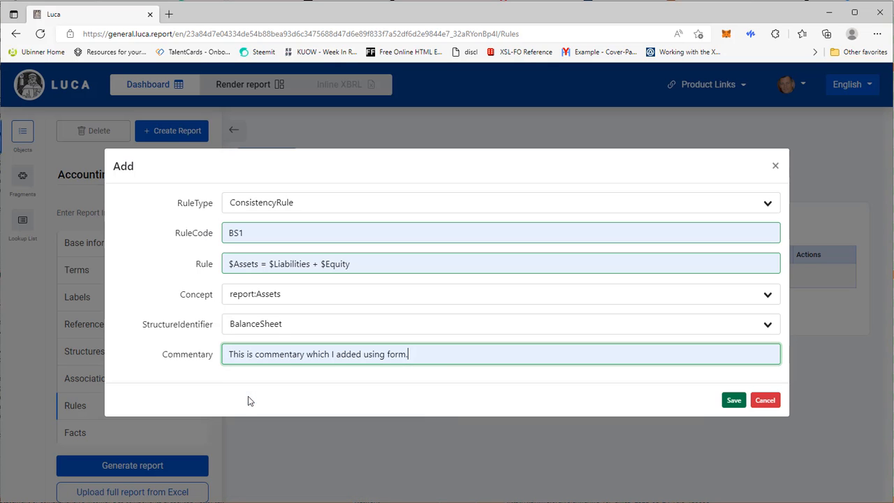
pyautogui.click(733, 403)
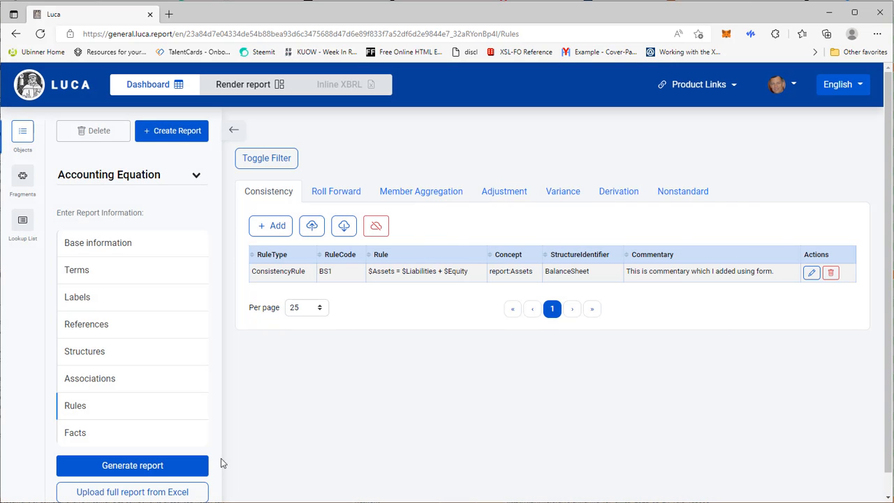
pyautogui.click(78, 433)
pyautogui.click(275, 205)
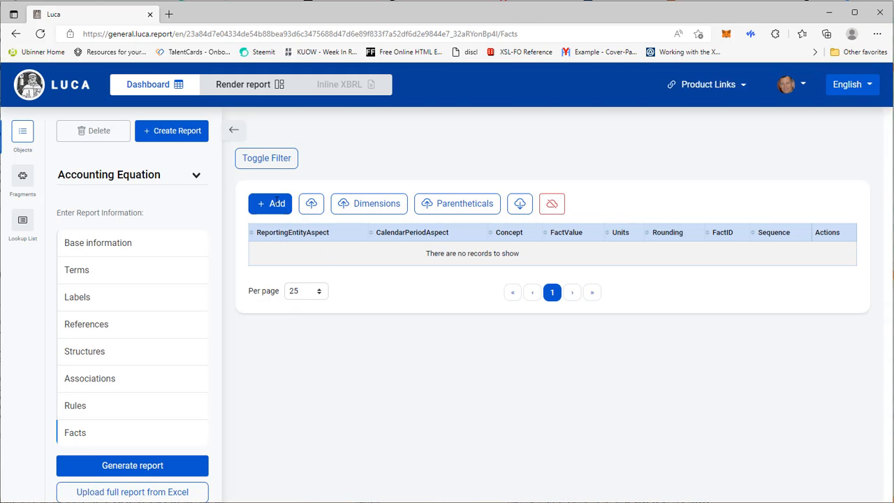
pyautogui.click(253, 137)
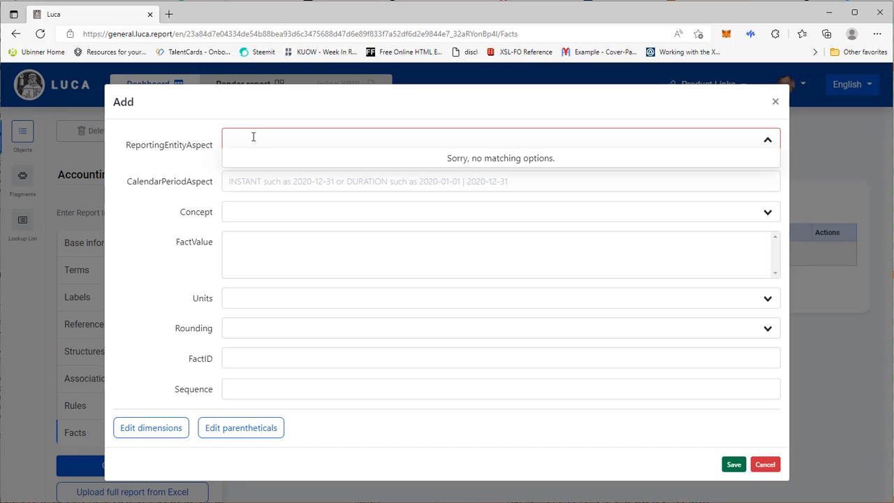
pyautogui.write('asdf | http://my')
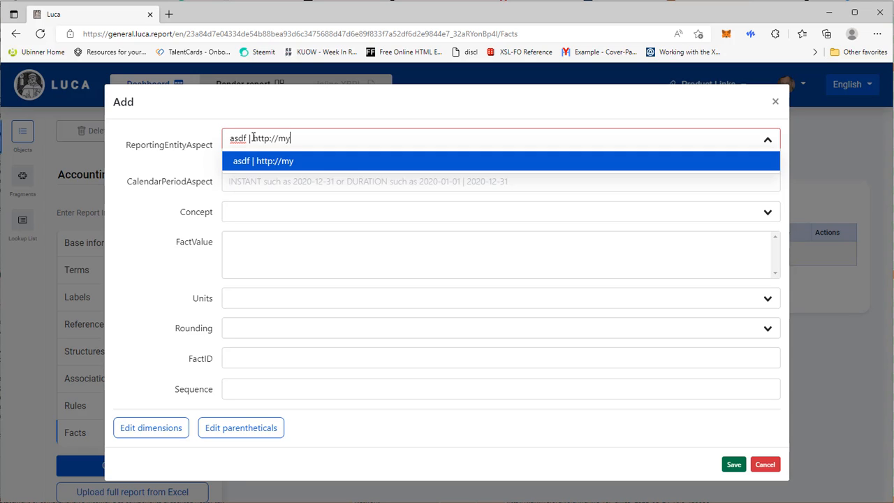
pyautogui.write('com/id')
pyautogui.click(323, 165)
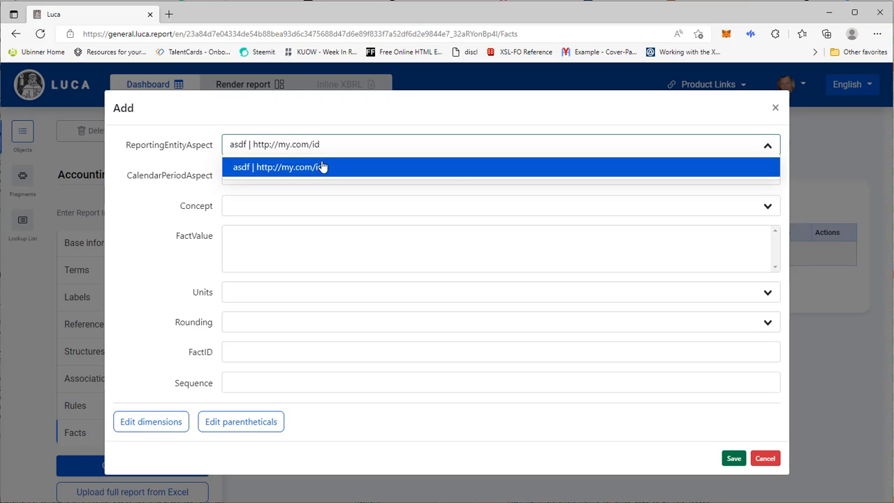
pyautogui.click(331, 177)
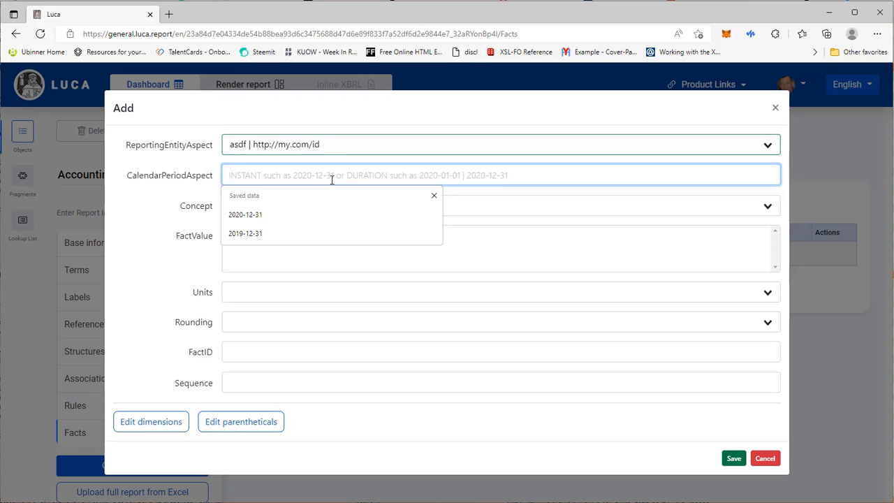
pyautogui.click(274, 220)
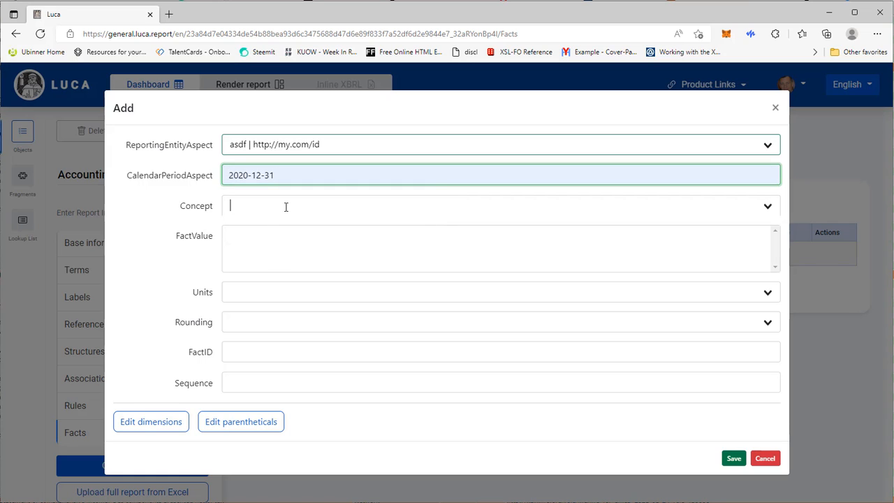
# Complete the fact with concept report:Assets, value 1000, units iso4217:USD and rounding INF, and save it.
pyautogui.click(285, 205)
pyautogui.click(281, 233)
pyautogui.click(275, 240)
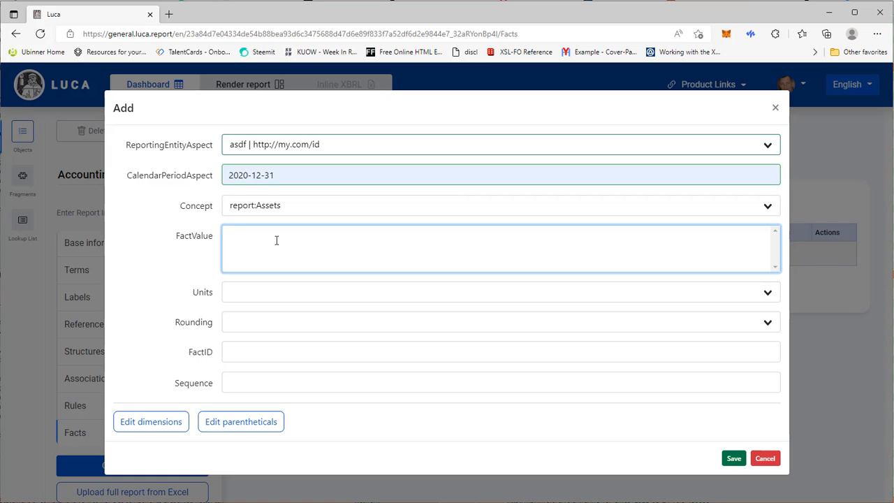
pyautogui.write('1000')
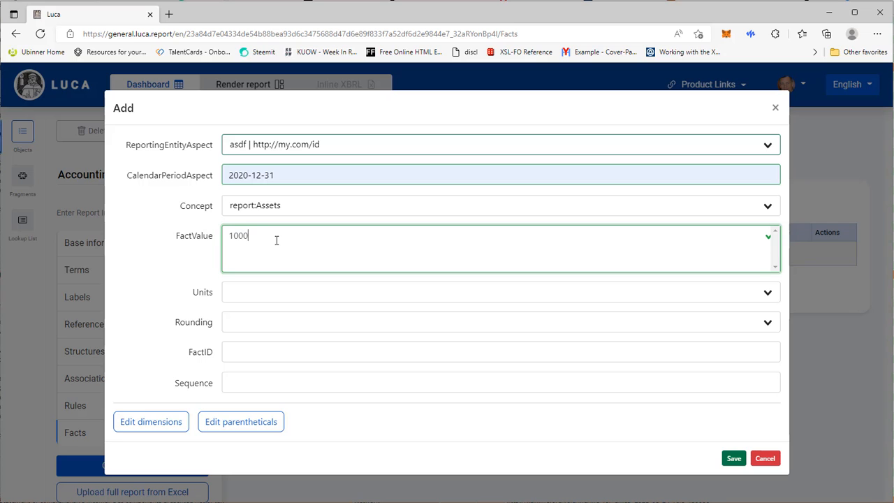
pyautogui.click(227, 292)
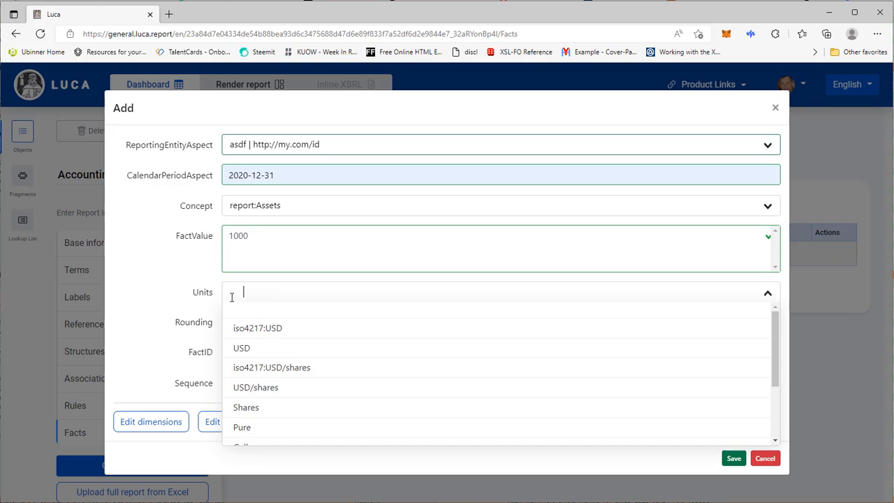
pyautogui.click(270, 324)
pyautogui.click(272, 325)
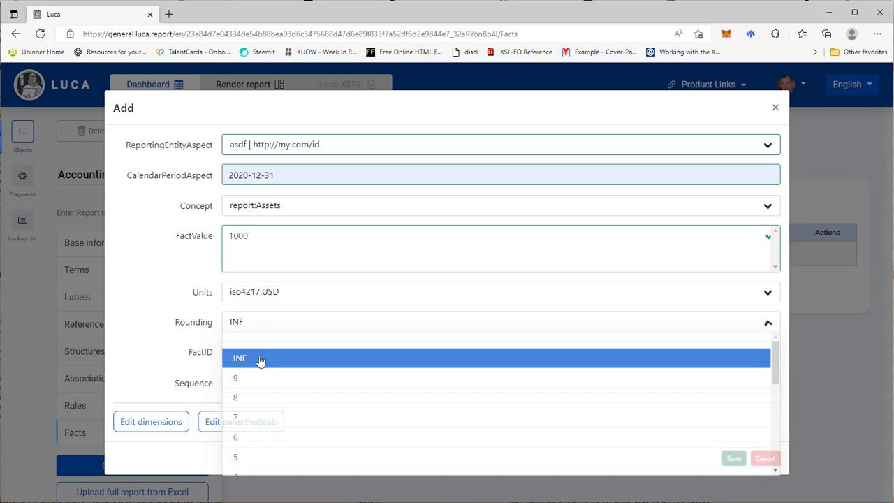
pyautogui.click(261, 358)
pyautogui.click(262, 353)
pyautogui.click(168, 352)
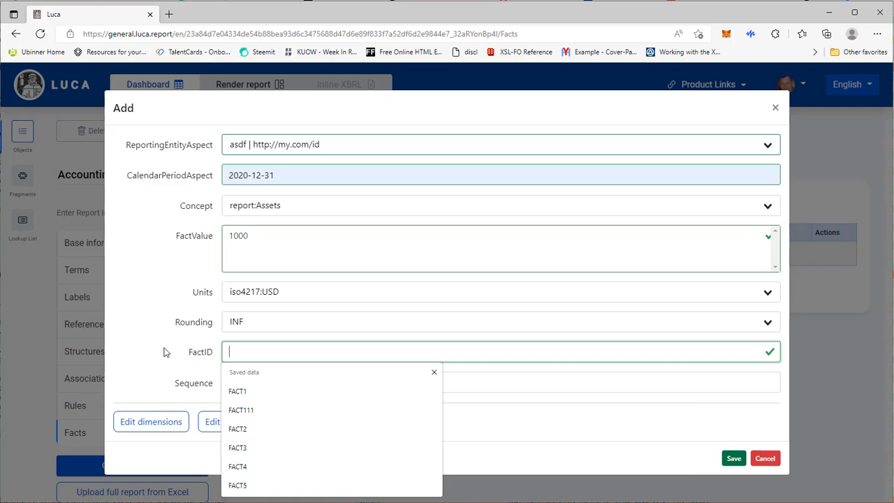
pyautogui.click(734, 459)
pyautogui.click(275, 208)
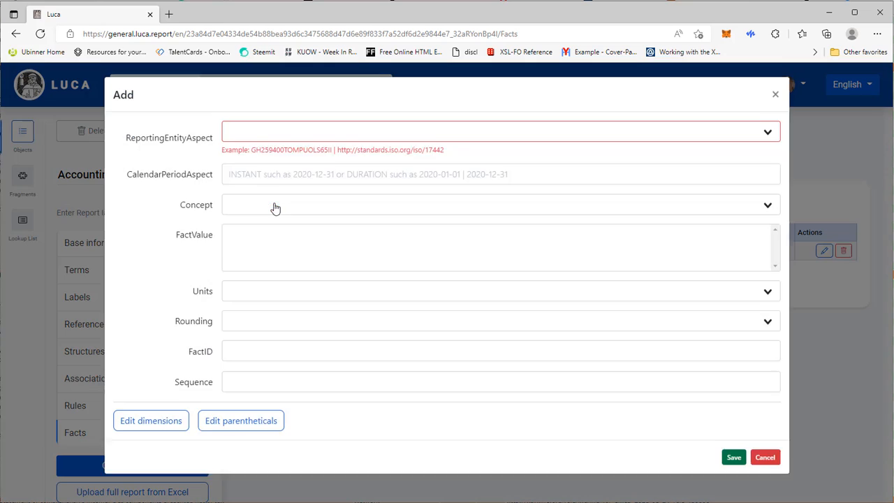
pyautogui.click(259, 139)
pyautogui.click(284, 166)
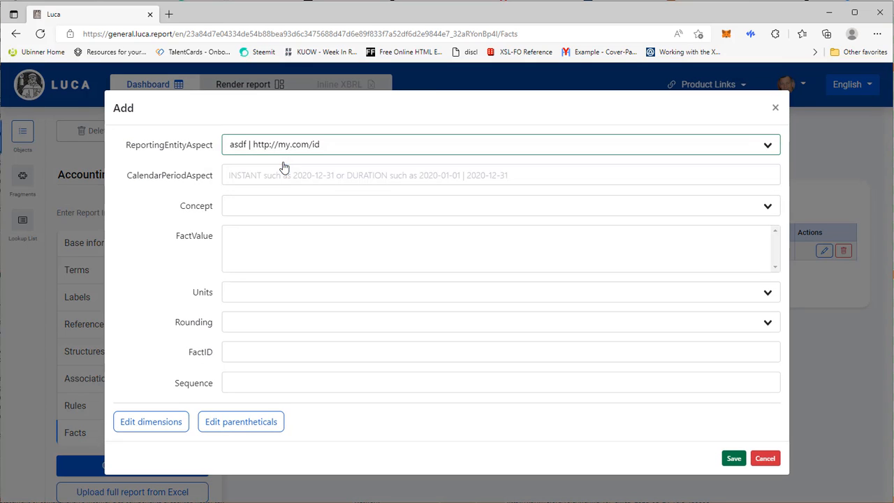
pyautogui.click(282, 173)
pyautogui.click(256, 210)
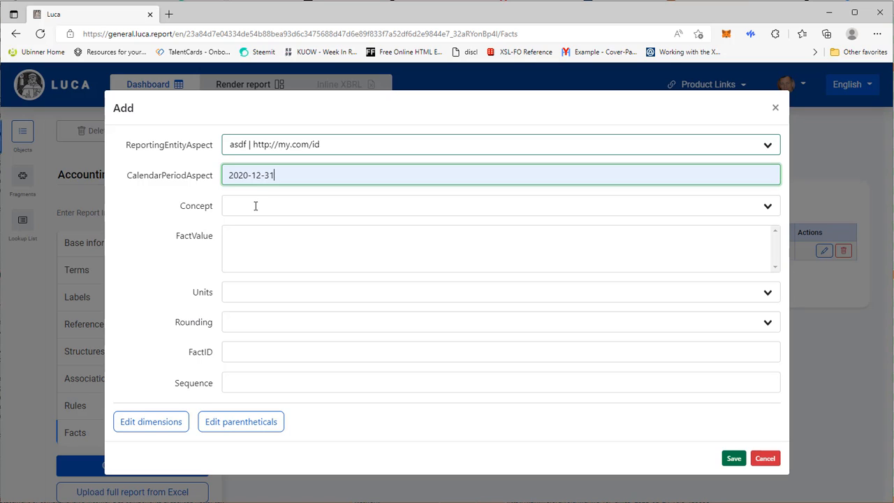
pyautogui.click(256, 207)
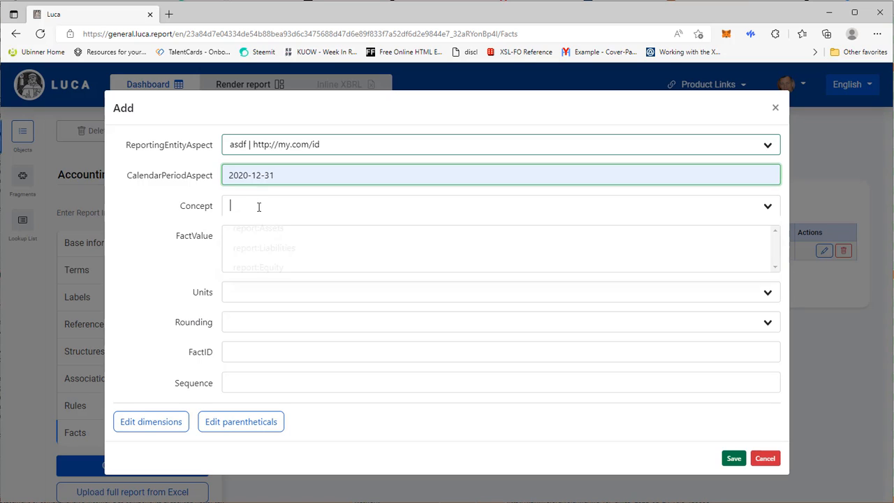
pyautogui.click(265, 248)
# Give the report:Liabilities fact value 500, units iso4217:USD and rounding INF, and save it.
pyautogui.click(265, 247)
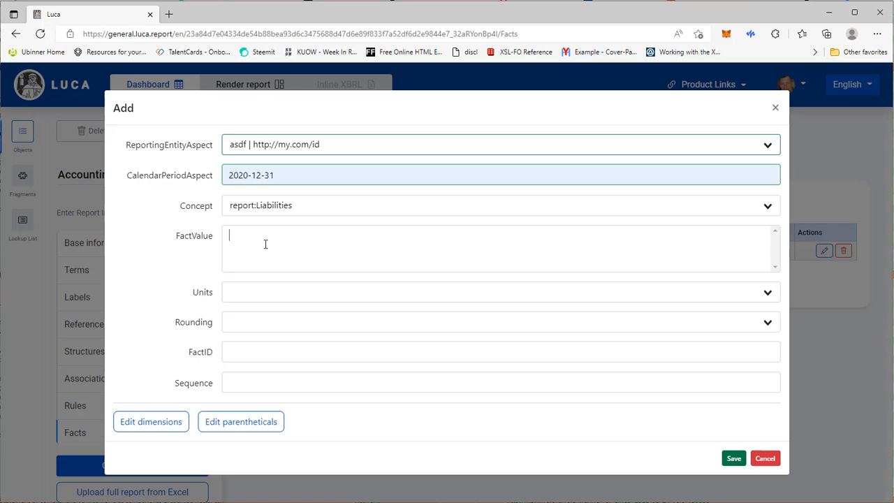
pyautogui.write('500')
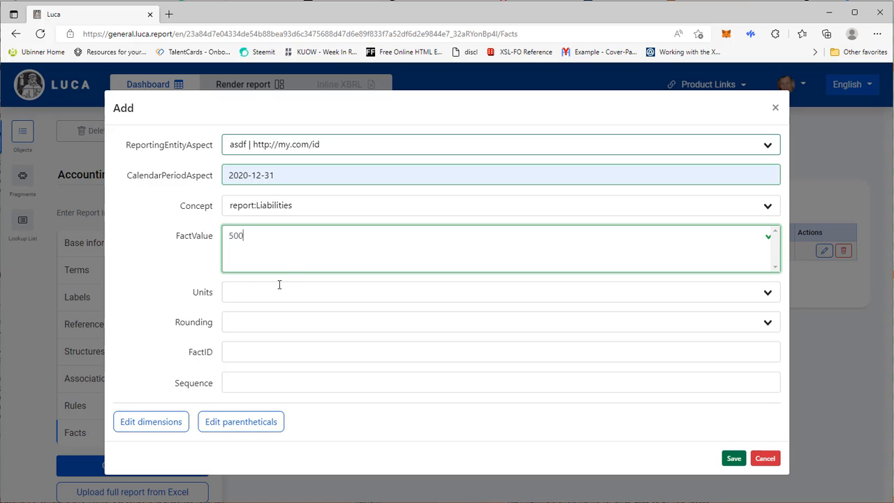
pyautogui.click(279, 292)
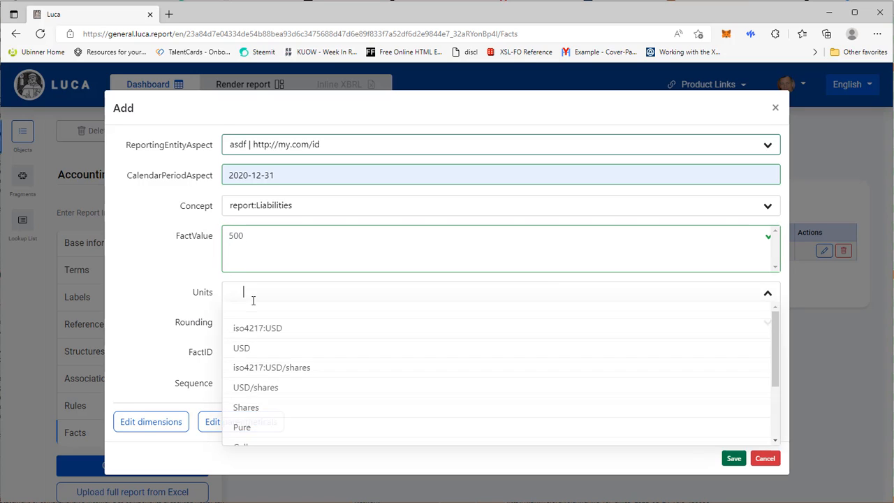
pyautogui.click(238, 326)
pyautogui.click(259, 322)
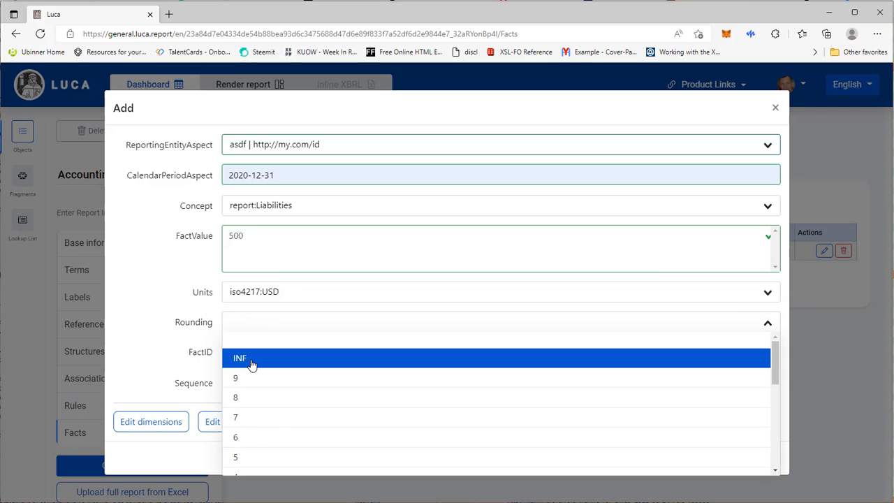
pyautogui.click(251, 359)
pyautogui.click(259, 354)
pyautogui.click(212, 383)
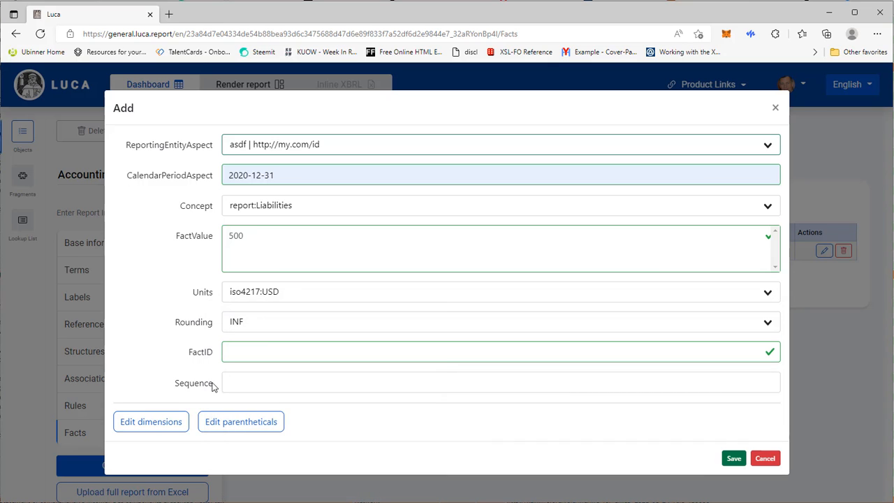
pyautogui.click(733, 458)
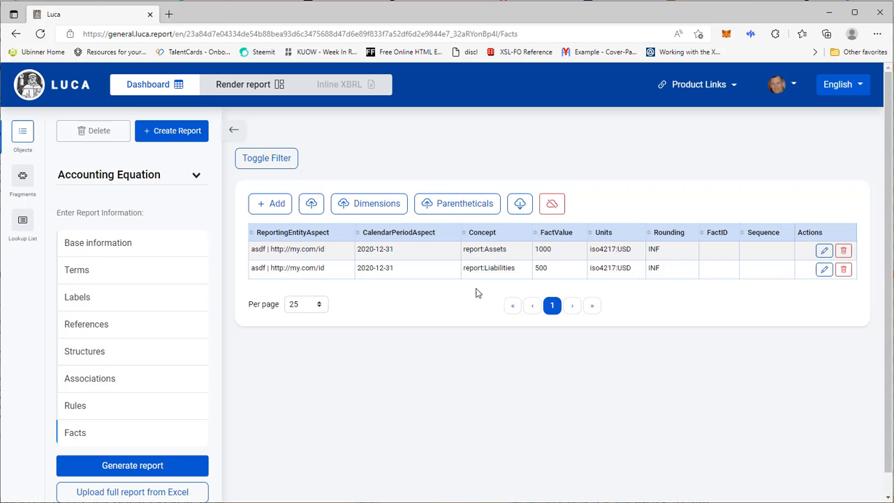
pyautogui.click(269, 203)
pyautogui.click(257, 145)
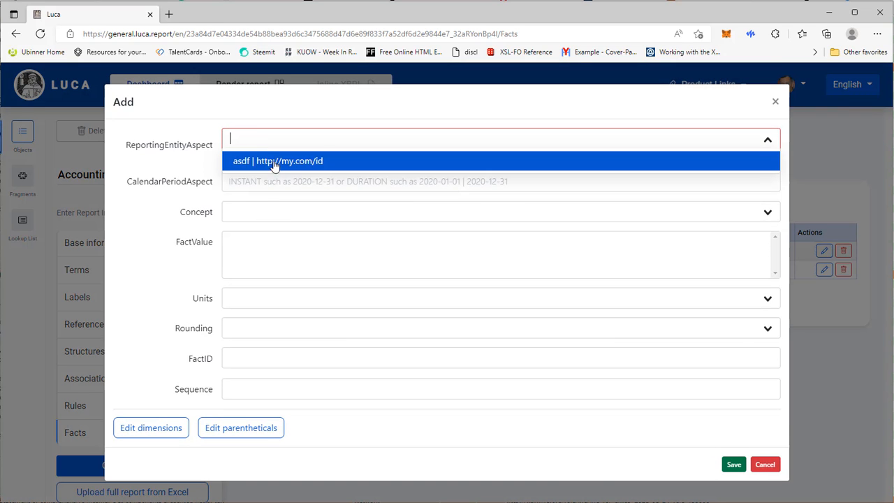
pyautogui.click(274, 162)
pyautogui.click(242, 170)
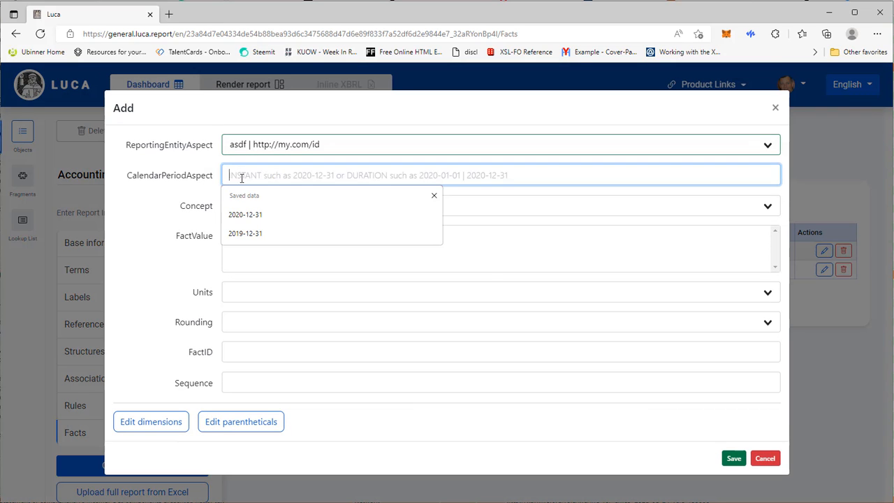
pyautogui.click(249, 214)
pyautogui.click(250, 206)
pyautogui.click(255, 267)
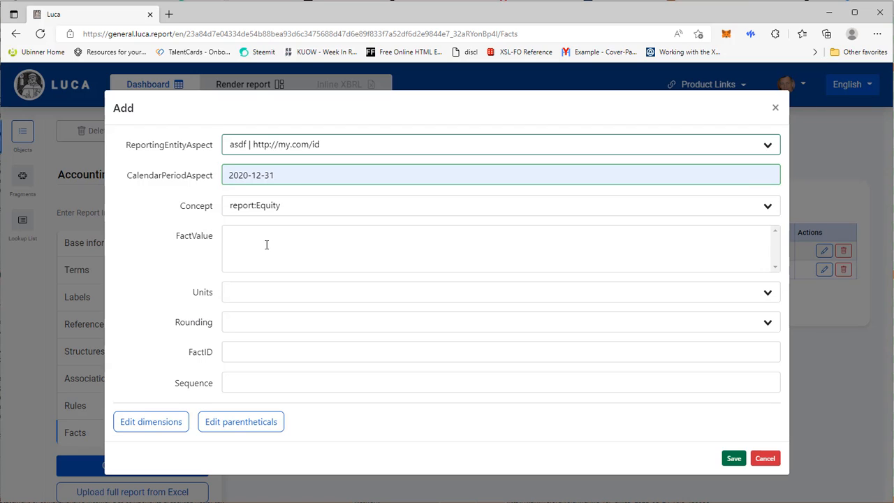
# Give the report:Equity fact value 500, units iso4217:USD and rounding INF, and save it.
pyautogui.click(266, 244)
pyautogui.write('500')
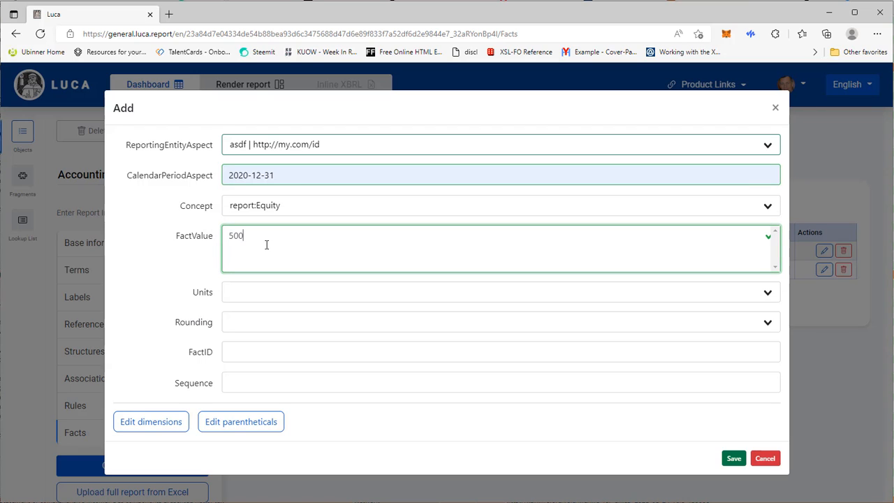
pyautogui.click(242, 293)
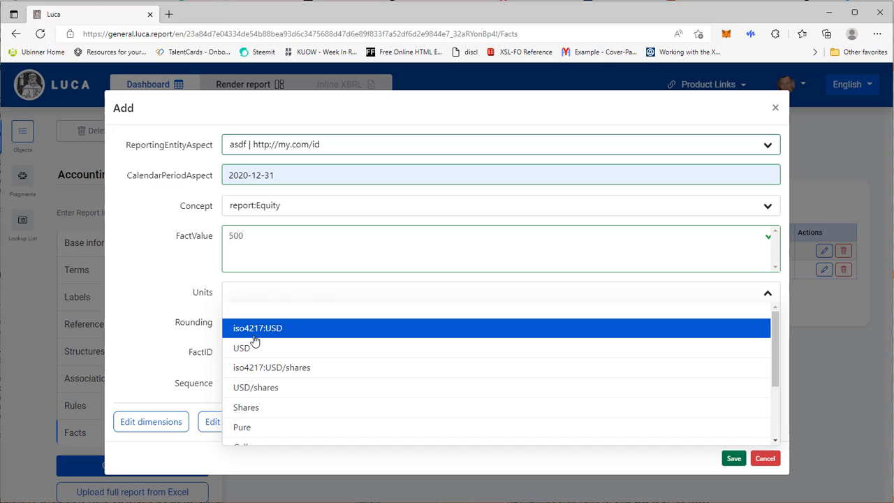
pyautogui.click(256, 325)
pyautogui.click(270, 324)
pyautogui.click(261, 359)
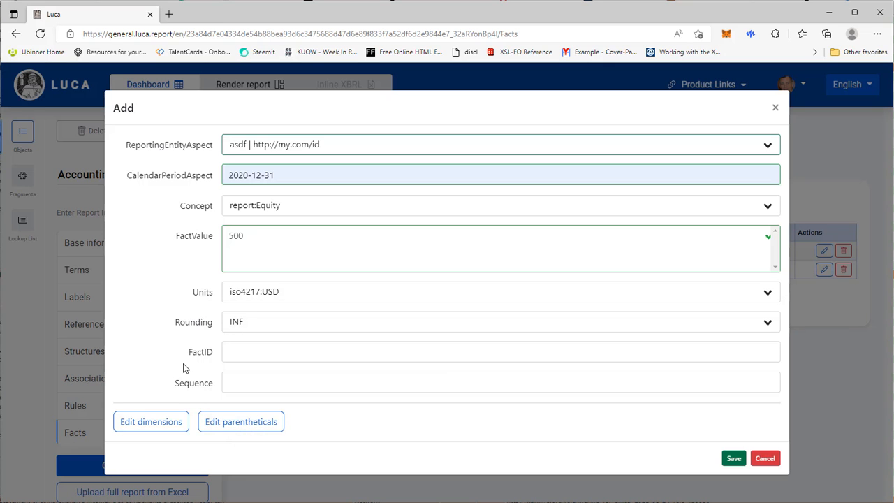
pyautogui.click(238, 352)
pyautogui.click(733, 458)
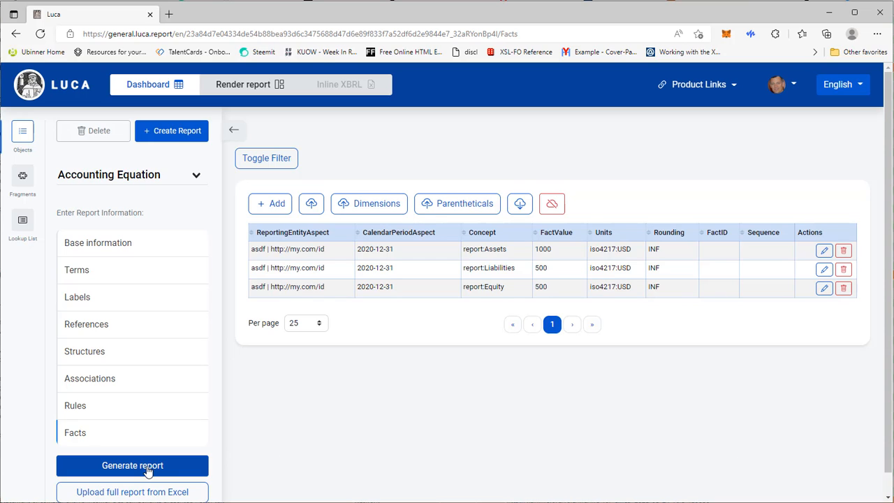
# Render the Accounting Equation report to view its balance sheet, and return to the report's dashboard.
pyautogui.click(239, 85)
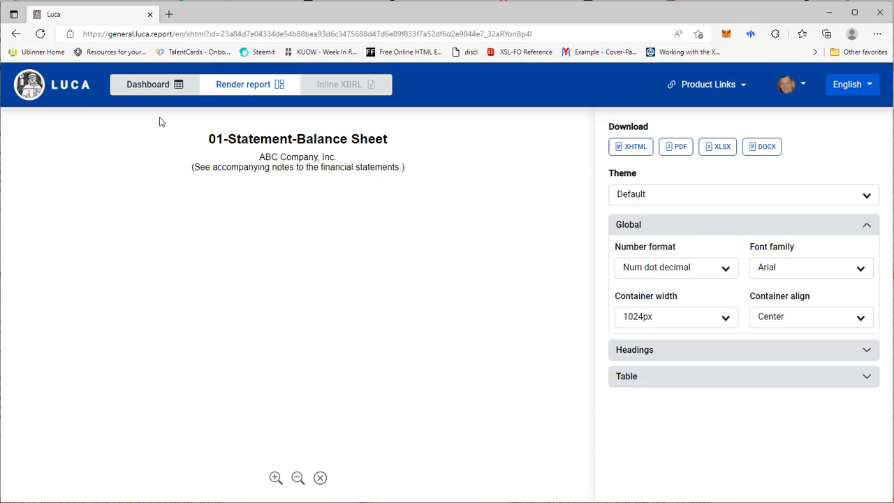
pyautogui.click(151, 87)
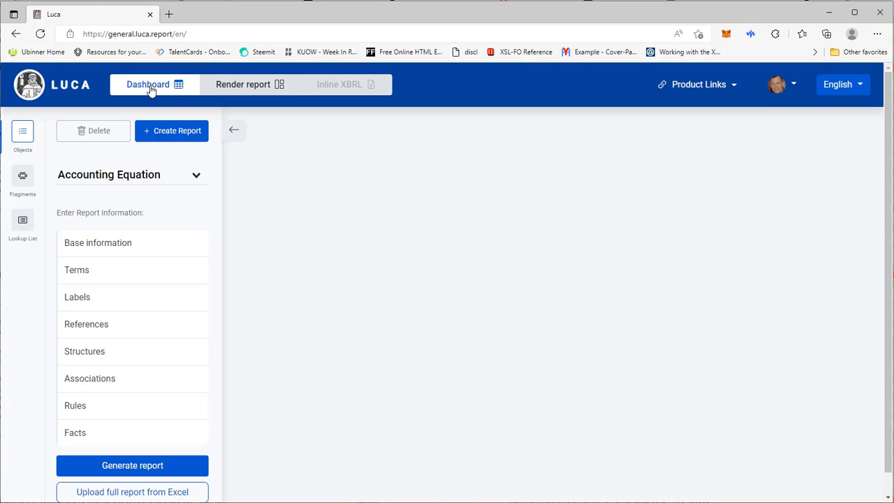
# Generate the Accounting Equation report's XBRL files, download them all, and close the generated code.
pyautogui.click(142, 466)
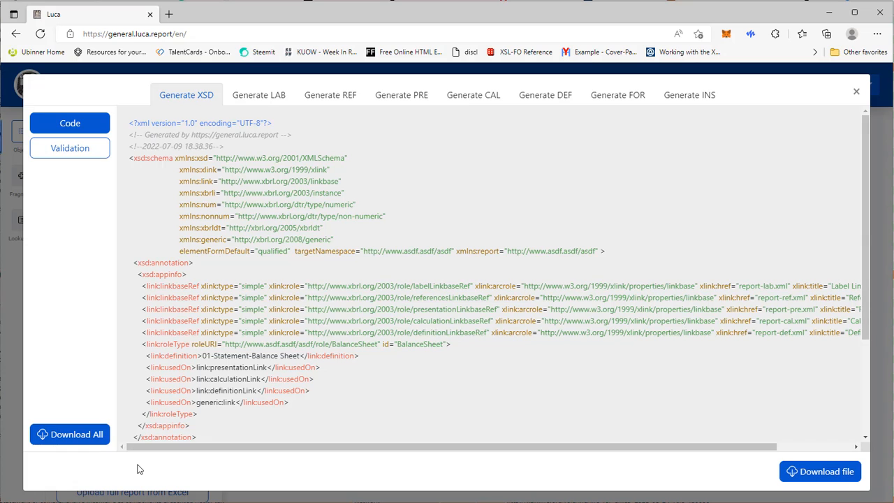
pyautogui.click(70, 437)
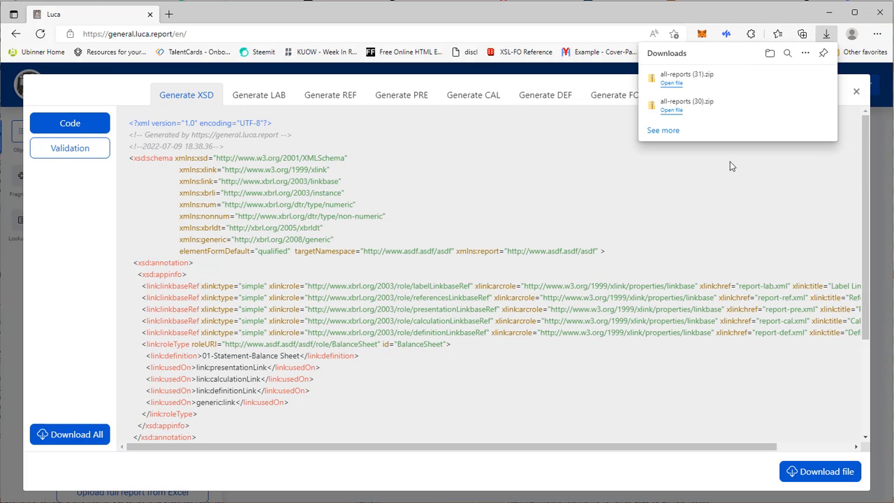
pyautogui.click(787, 14)
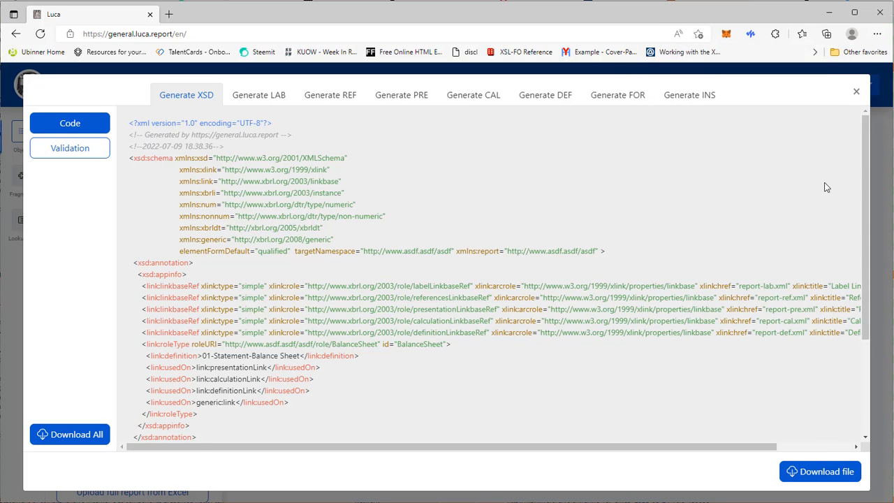
pyautogui.click(856, 92)
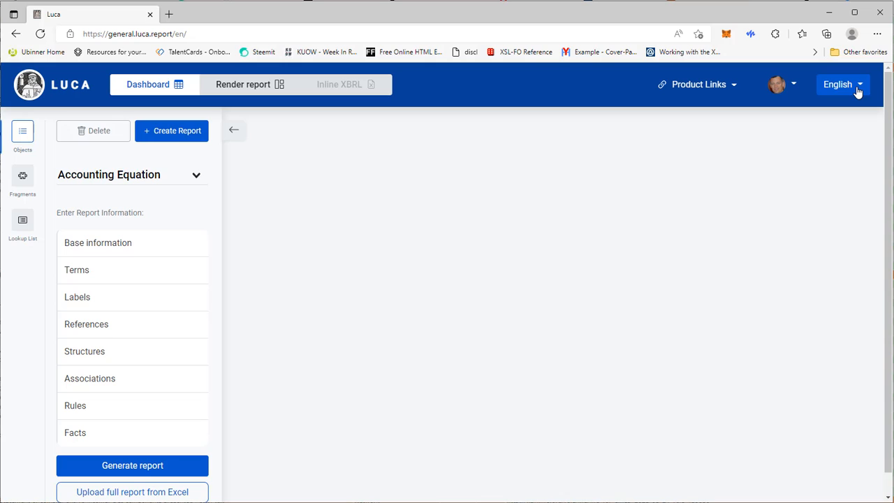